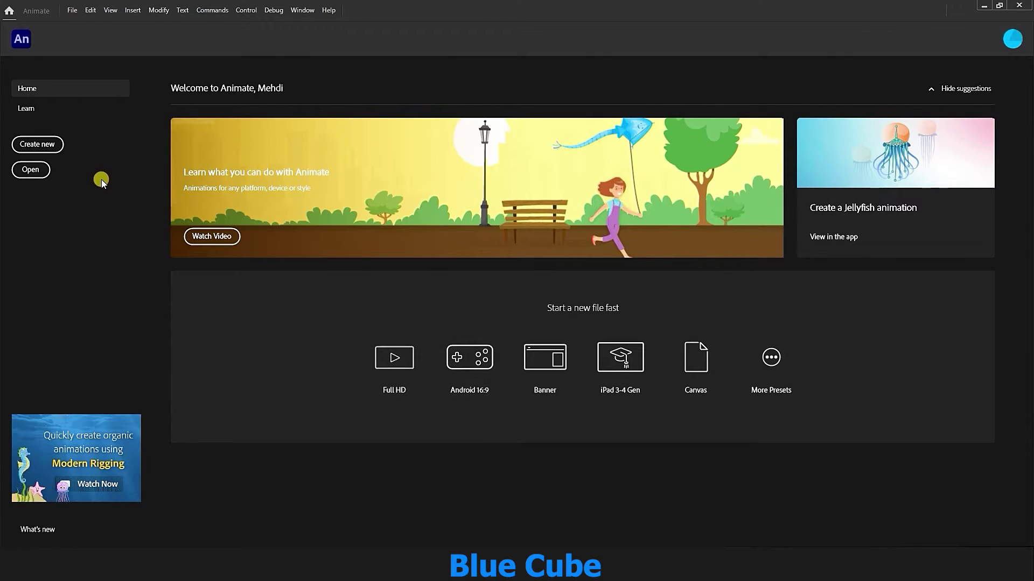
# Step: Cancel the file-open dialog and start a new document with the HD 1280×720, 30 fps preset
pyautogui.click(31, 170)
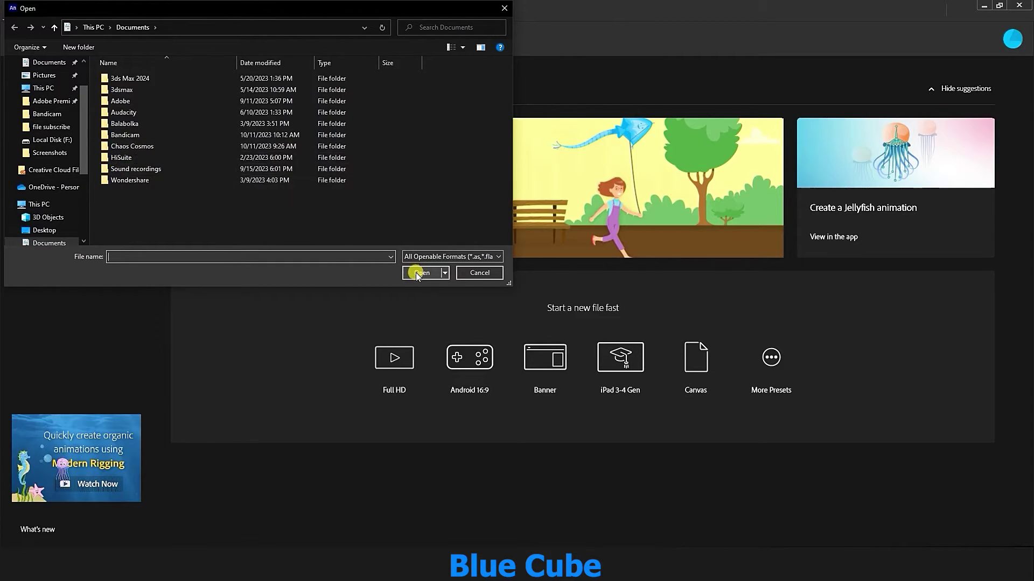
pyautogui.click(504, 8)
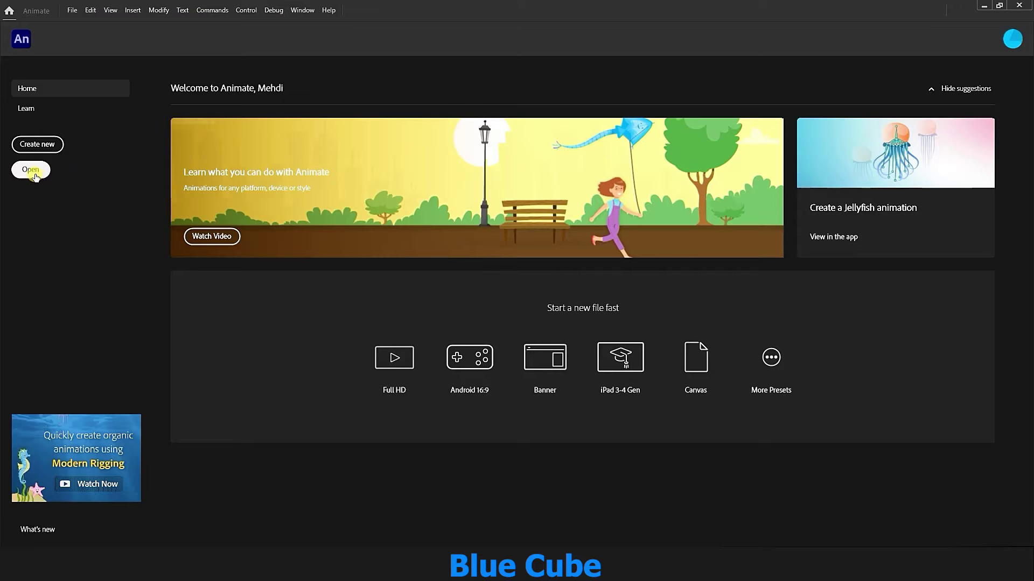
pyautogui.click(48, 145)
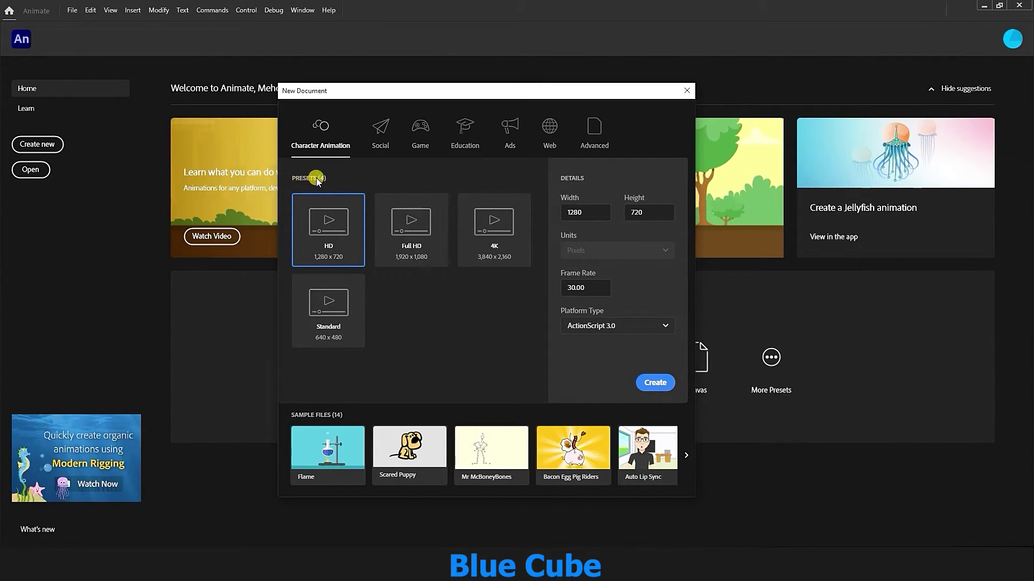
pyautogui.click(383, 131)
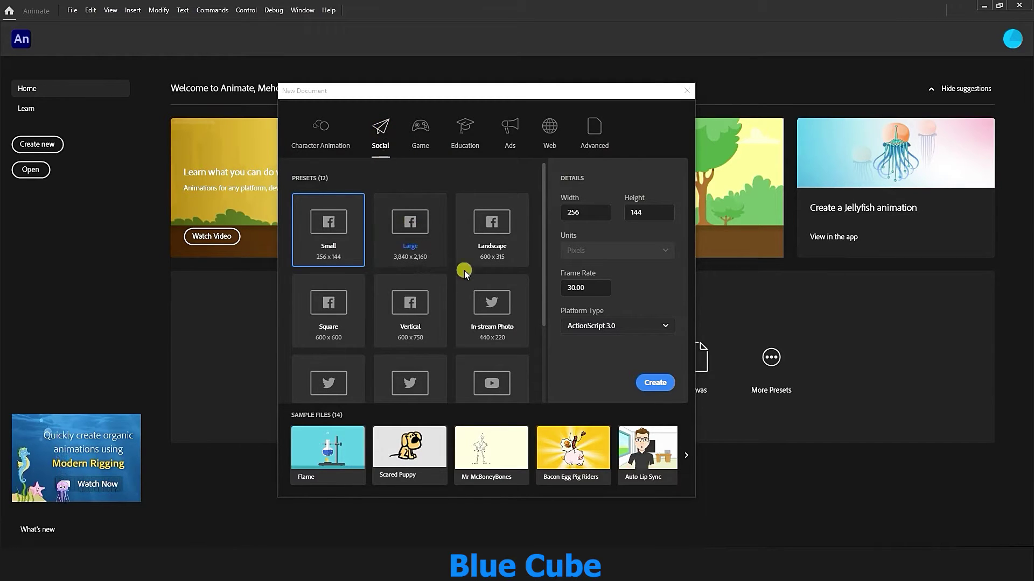
pyautogui.click(413, 229)
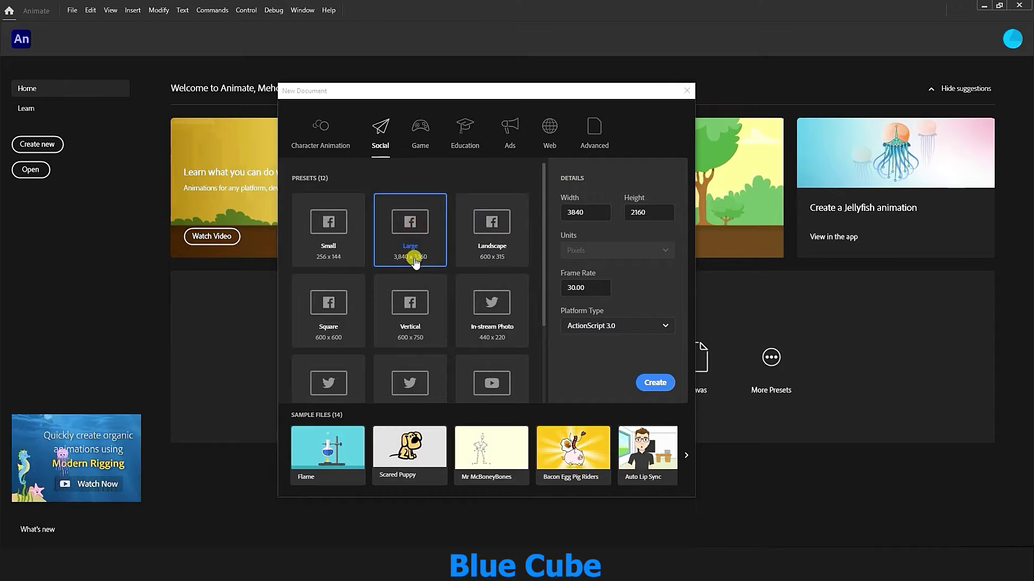
pyautogui.click(325, 222)
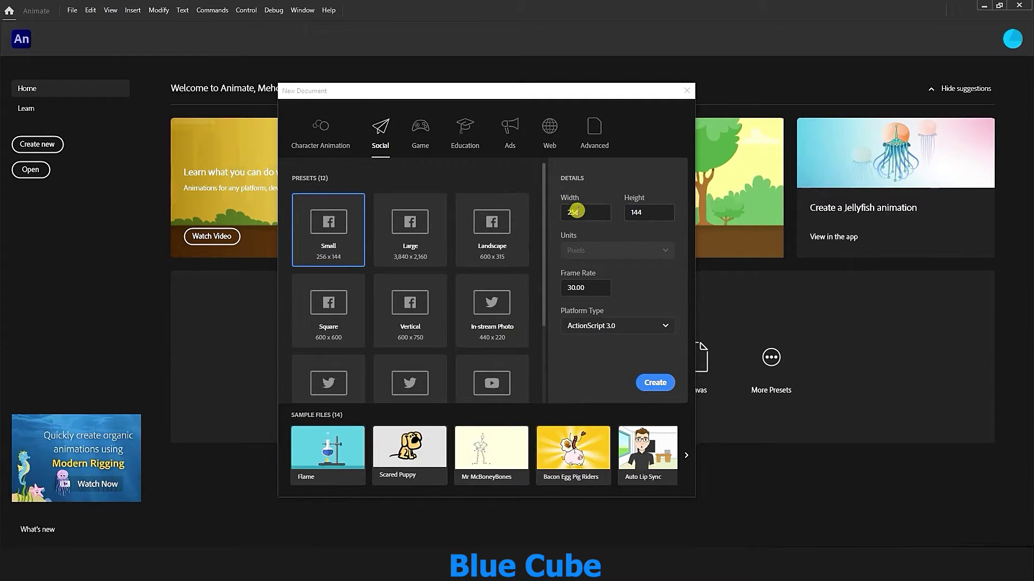
pyautogui.click(492, 223)
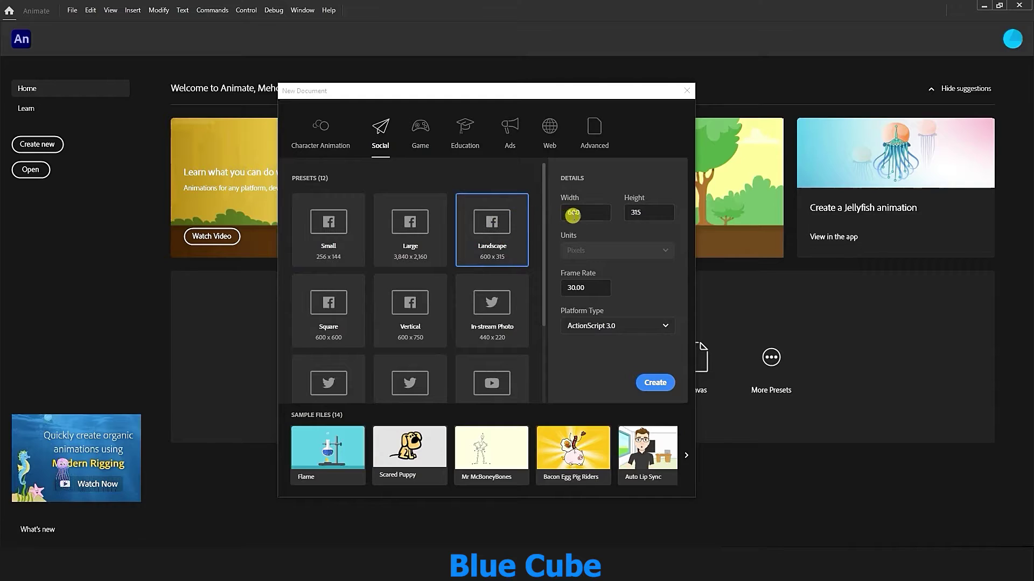
pyautogui.moveTo(589, 210); pyautogui.dragTo(561, 210)
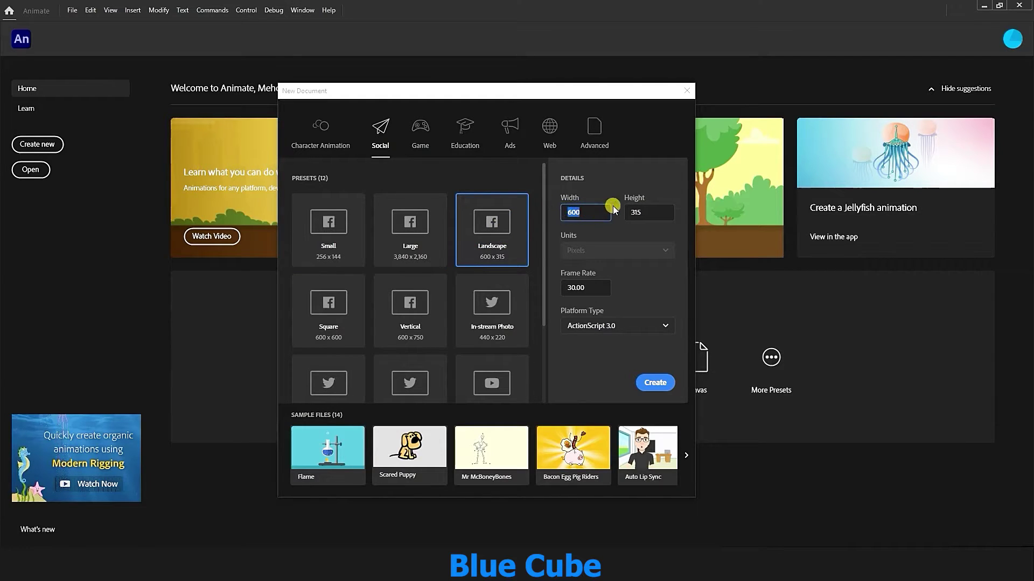
pyautogui.moveTo(648, 215); pyautogui.dragTo(628, 212)
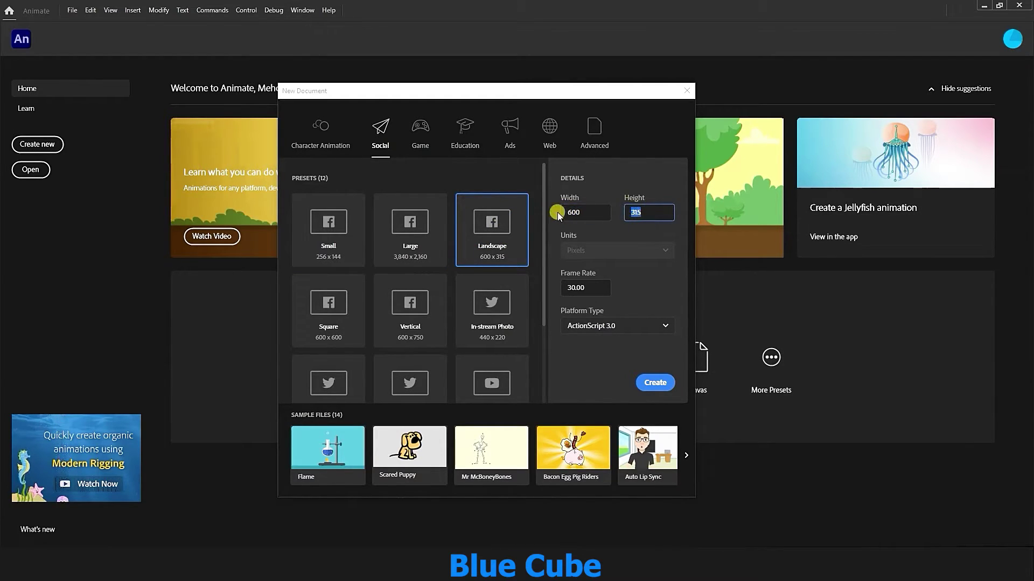
pyautogui.scroll(-3, 449, 306)
pyautogui.scroll(3, 449, 305)
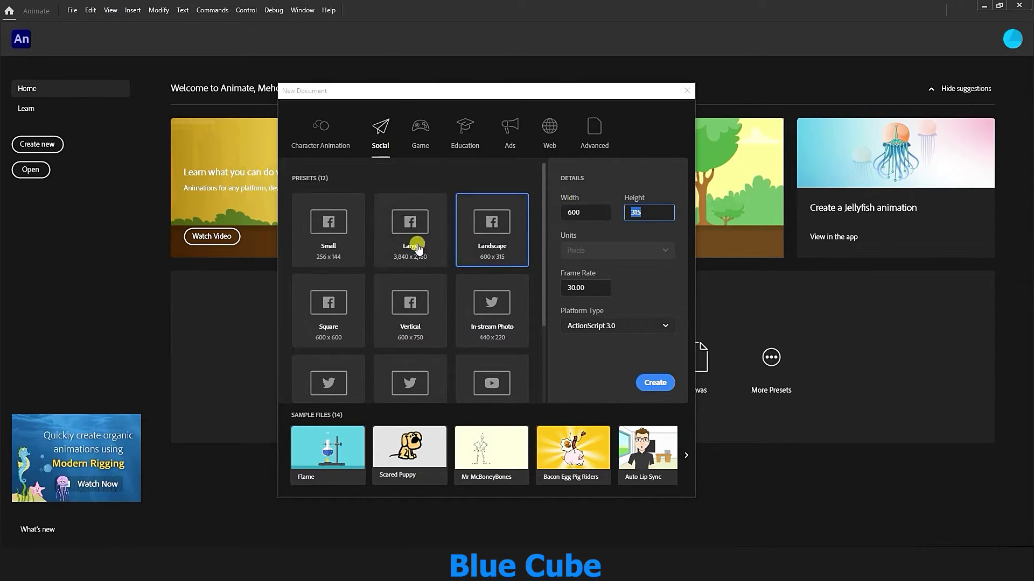
pyautogui.click(421, 132)
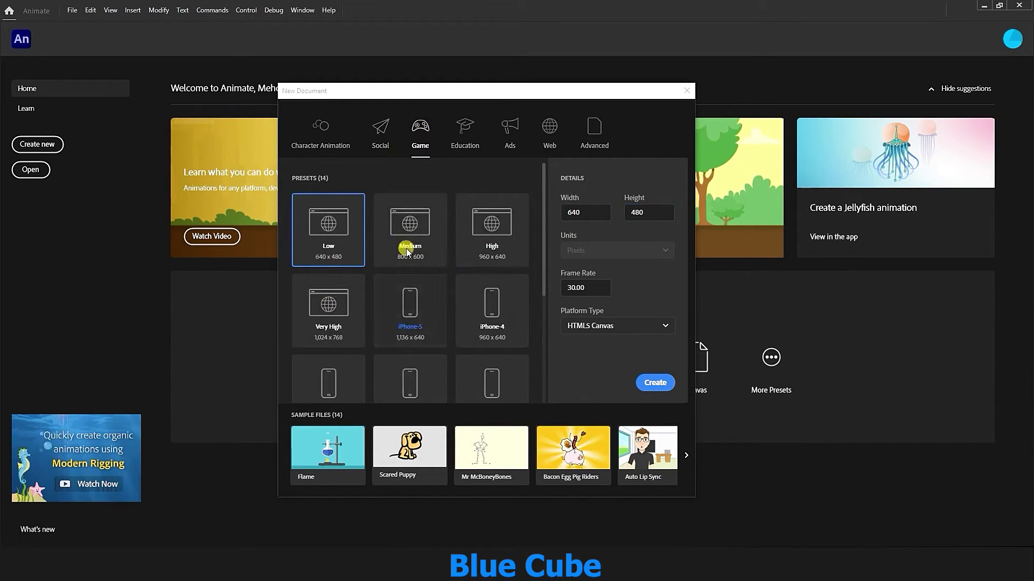
pyautogui.click(464, 130)
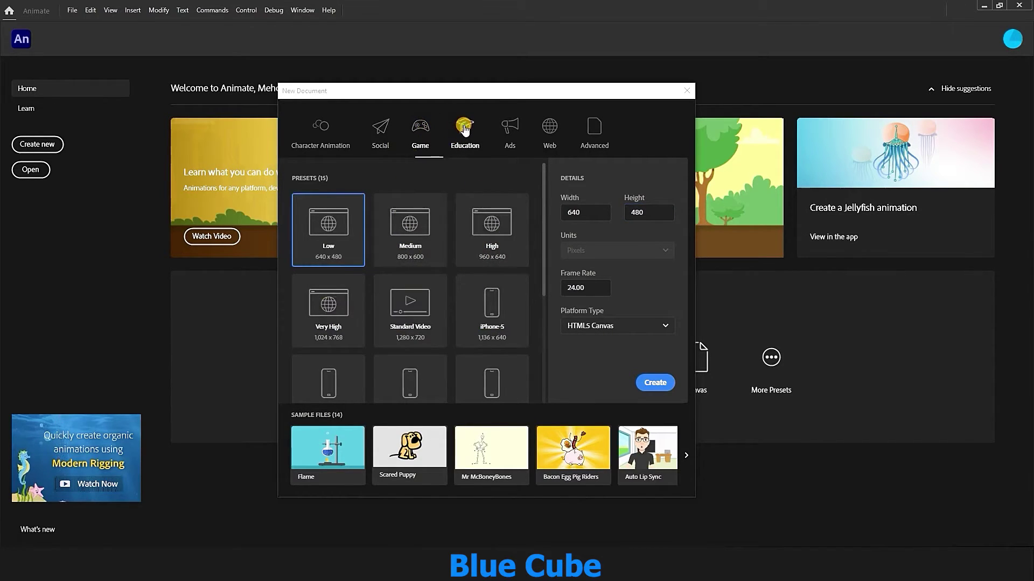
pyautogui.click(511, 130)
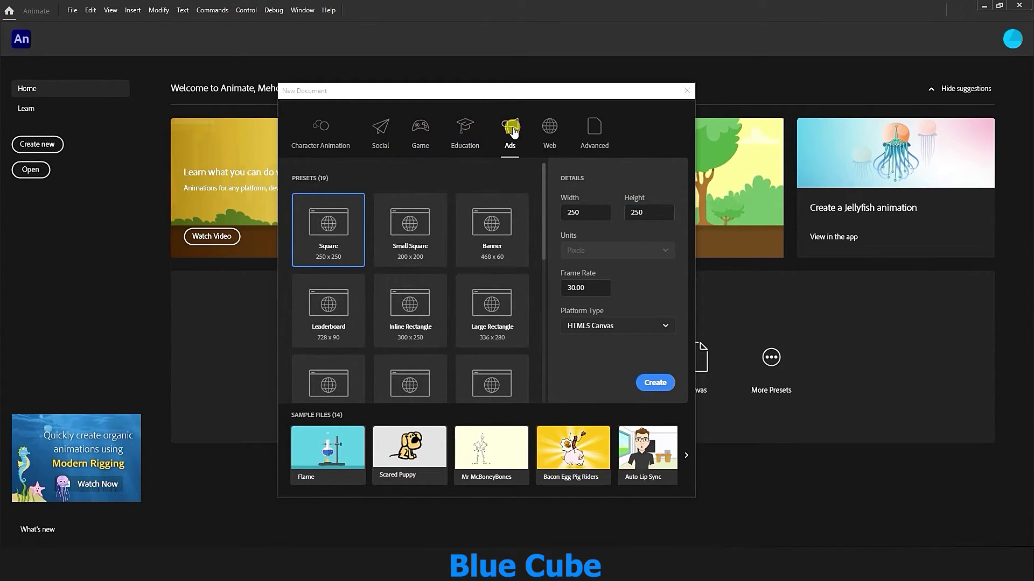
pyautogui.click(548, 129)
pyautogui.click(595, 128)
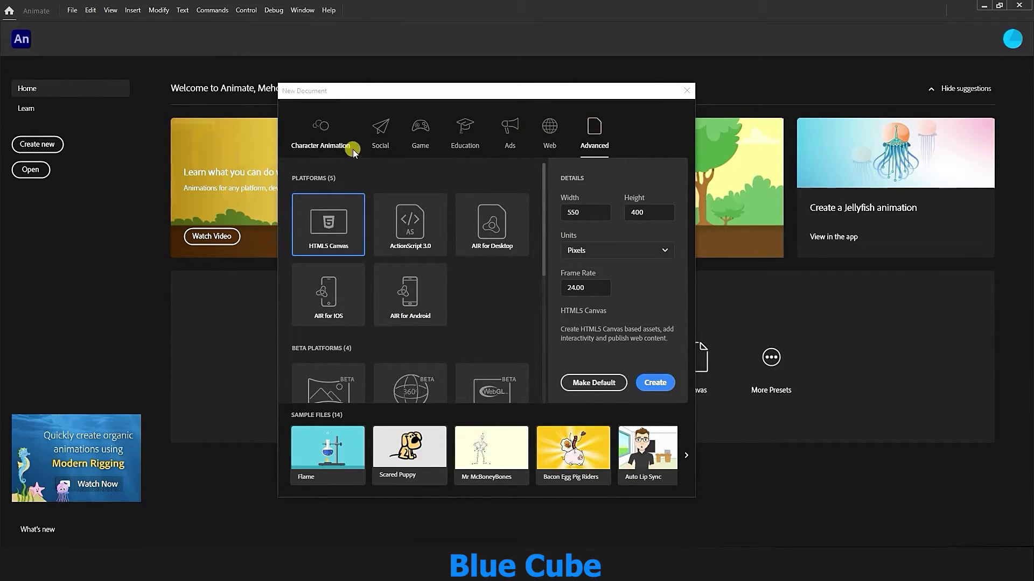
pyautogui.click(321, 127)
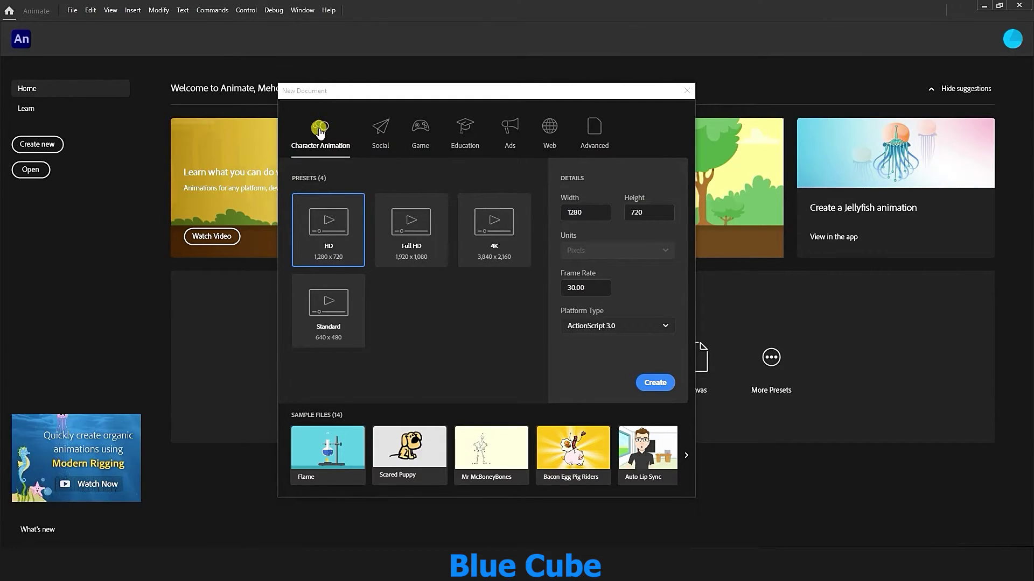
pyautogui.click(329, 226)
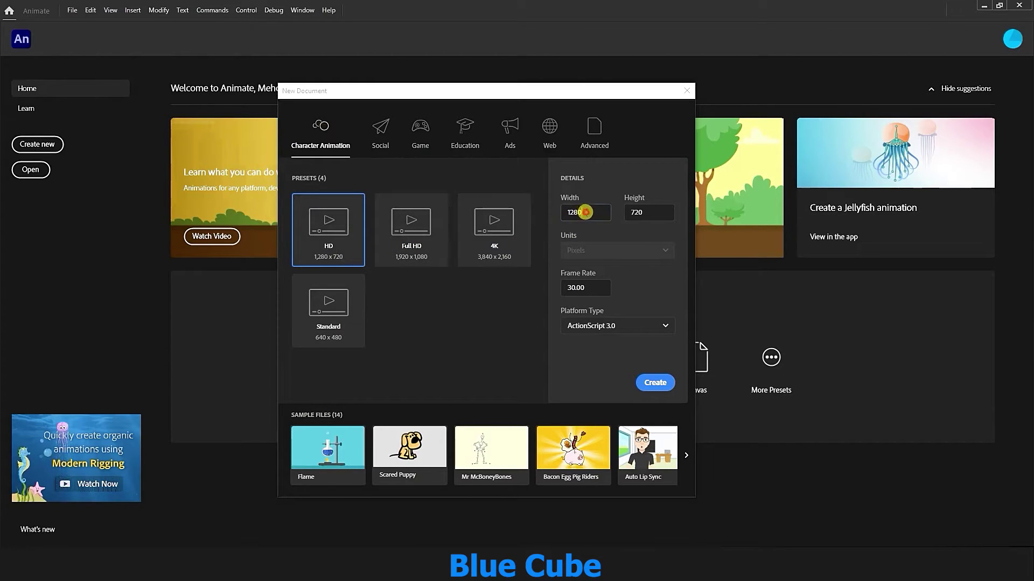
# Step: Check the width and frame rate fields, then switch to Web presets: 640×480, 24 fps, HTML5 Canvas
pyautogui.moveTo(565, 212); pyautogui.dragTo(532, 214)
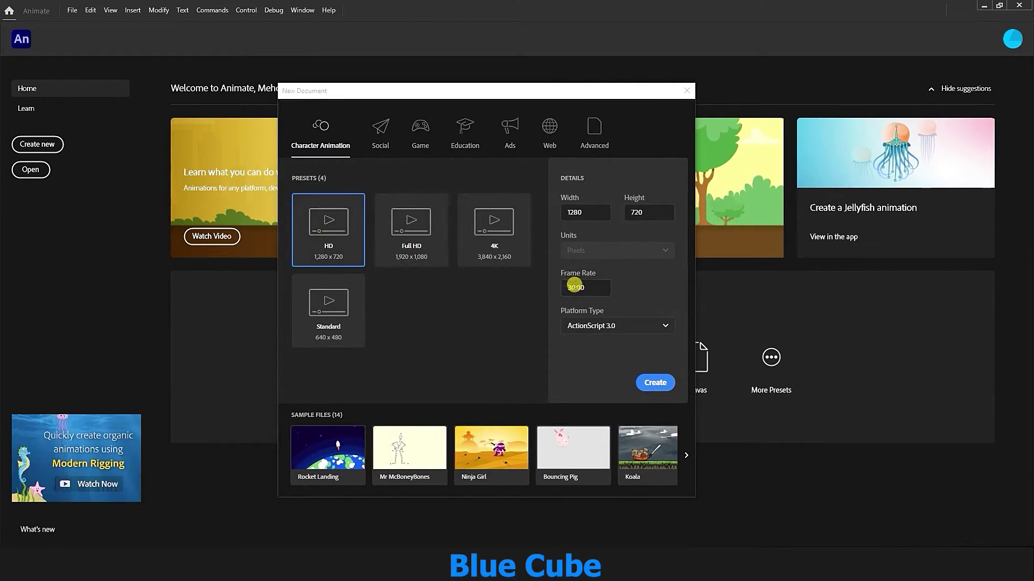
pyautogui.click(602, 288)
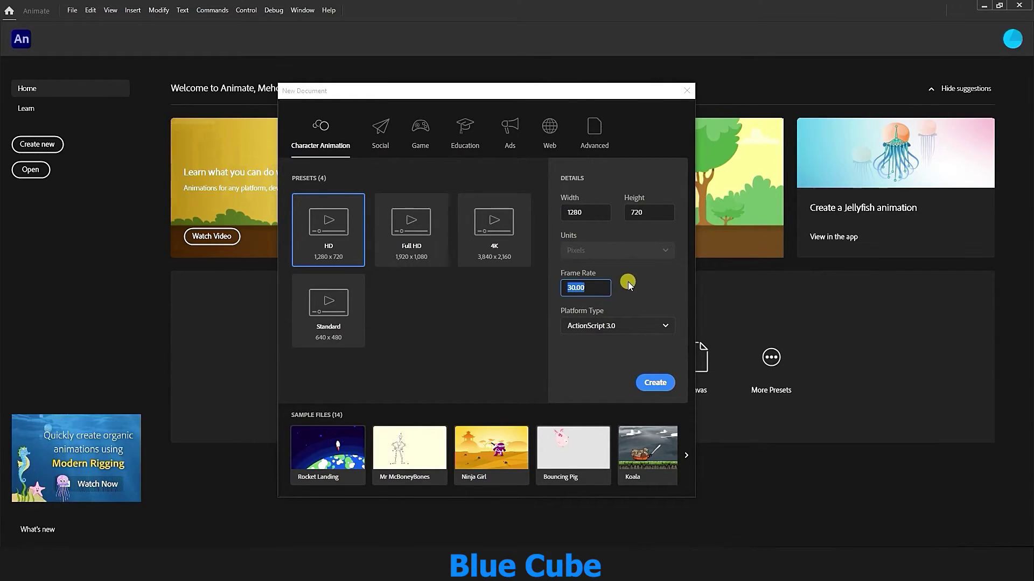
pyautogui.click(617, 271)
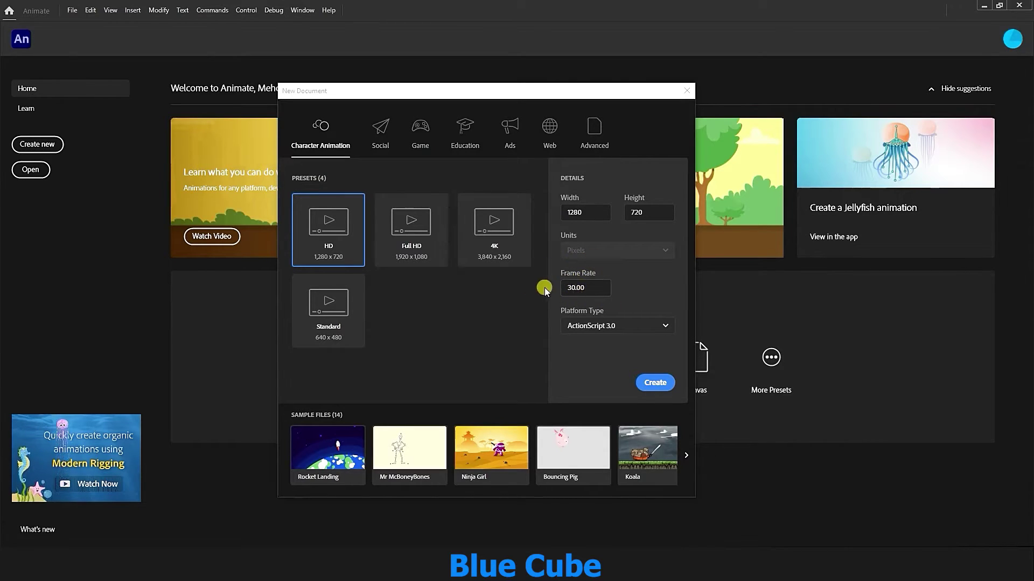
pyautogui.click(584, 287)
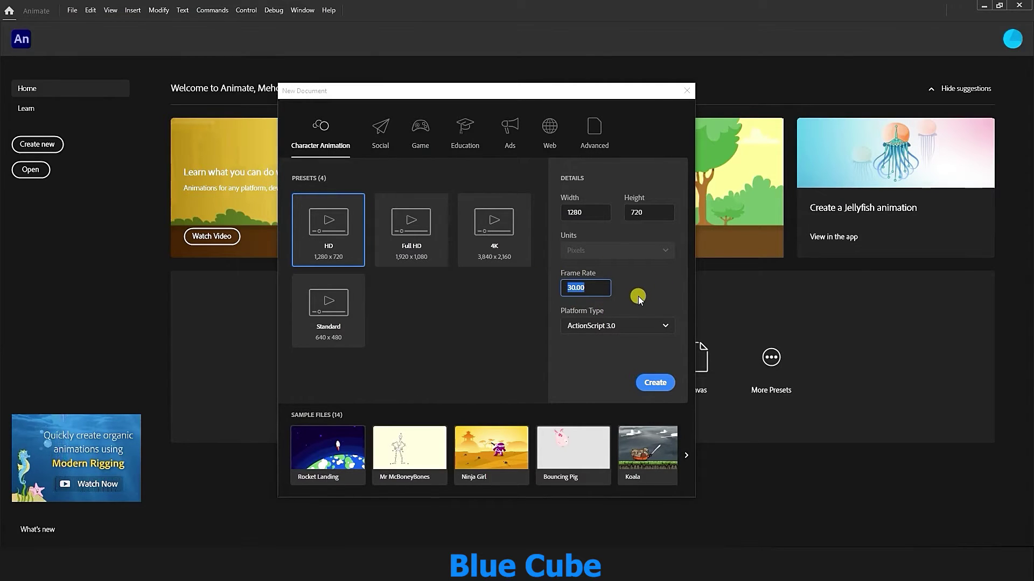
pyautogui.click(668, 300)
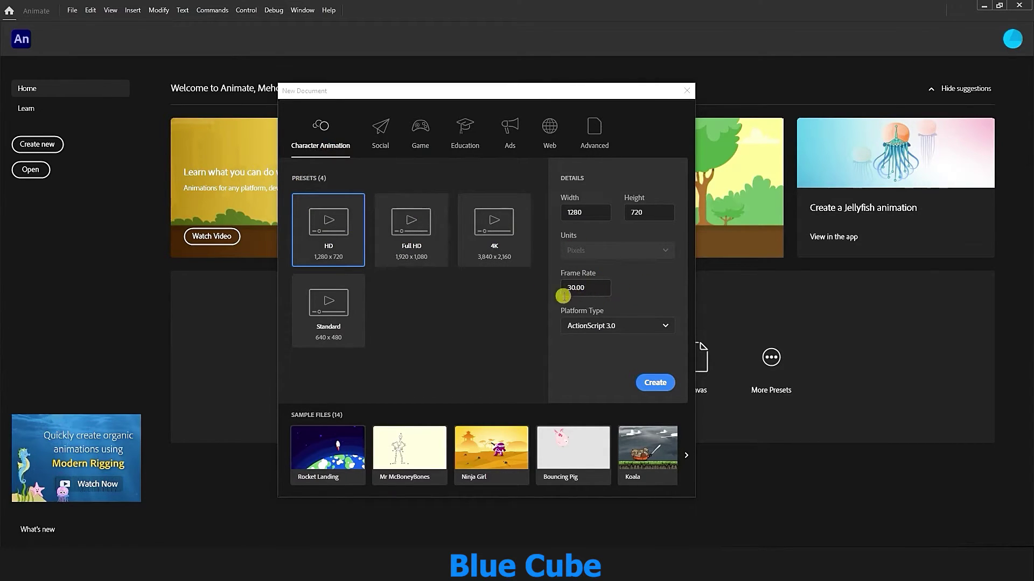
pyautogui.click(592, 285)
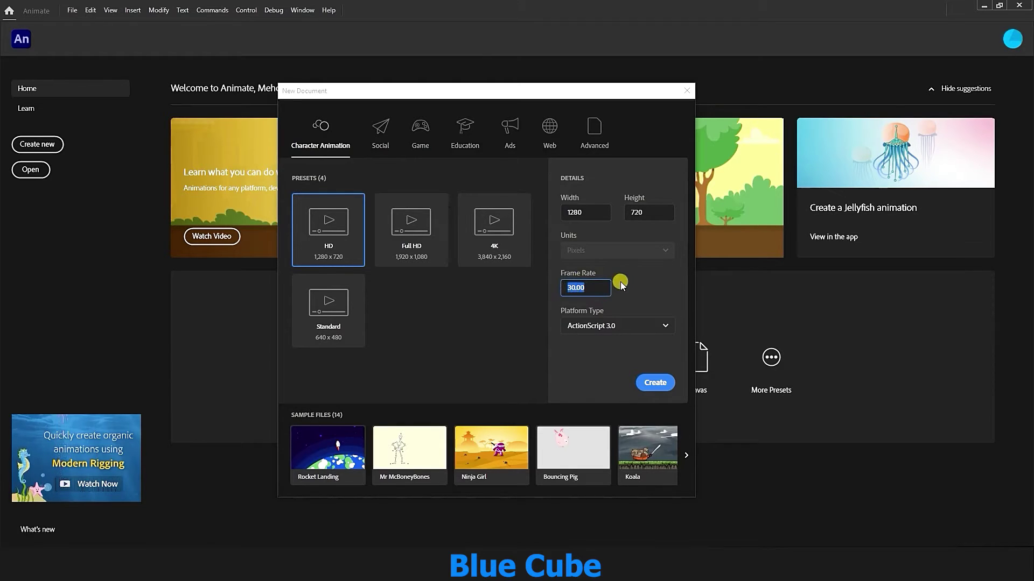
pyautogui.click(549, 129)
# Step: Return to the Character Animation HD 1280×720, 30 fps preset and reposition the dialog into view
pyautogui.click(586, 288)
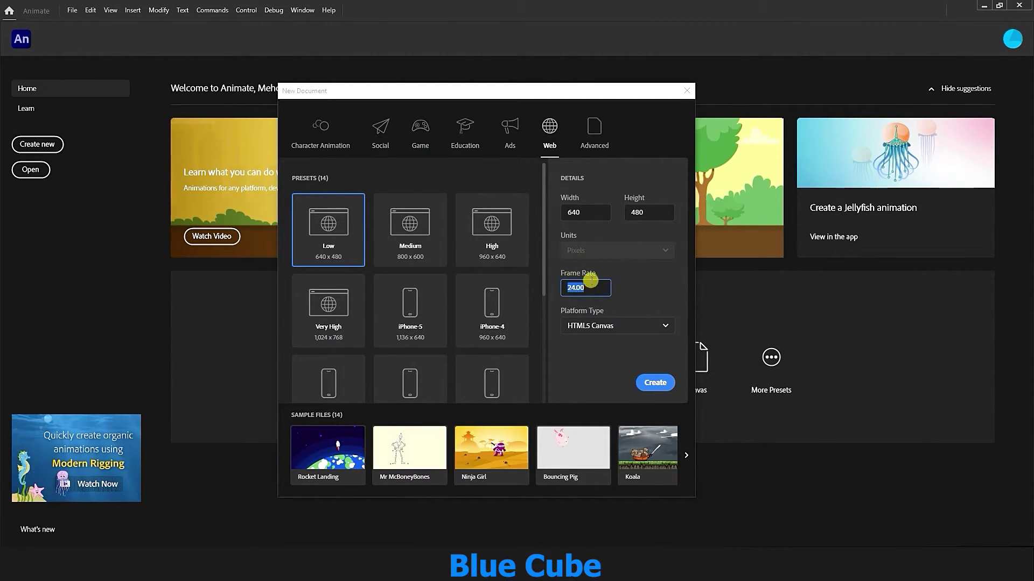
pyautogui.click(319, 128)
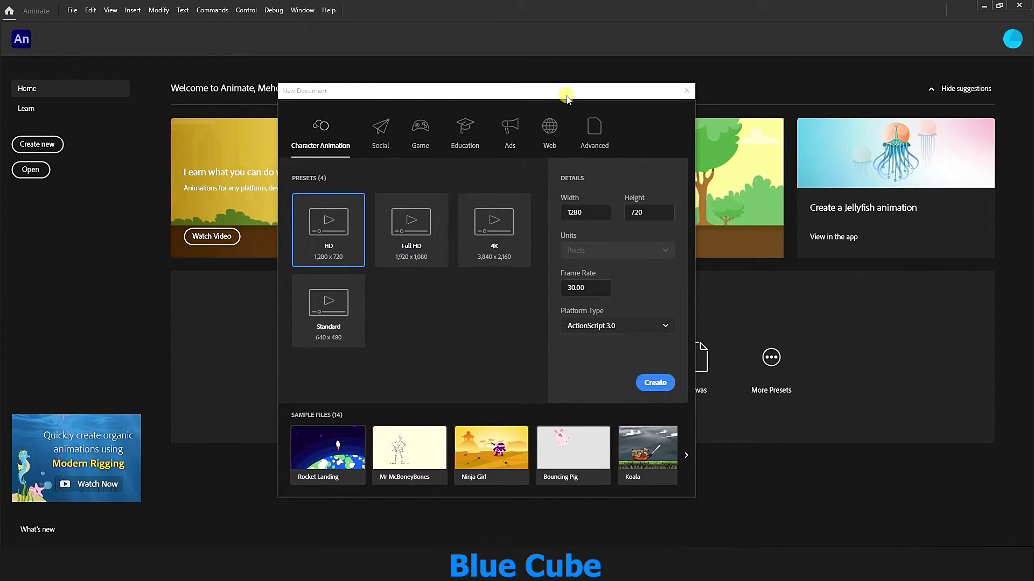
pyautogui.moveTo(582, 98); pyautogui.dragTo(401, 89)
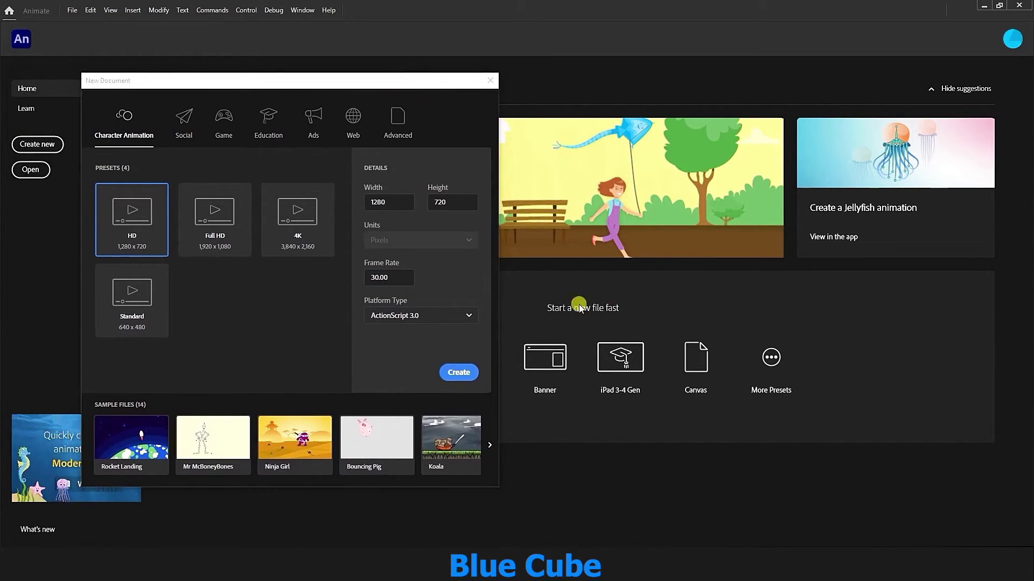
pyautogui.moveTo(403, 88); pyautogui.dragTo(263, 94)
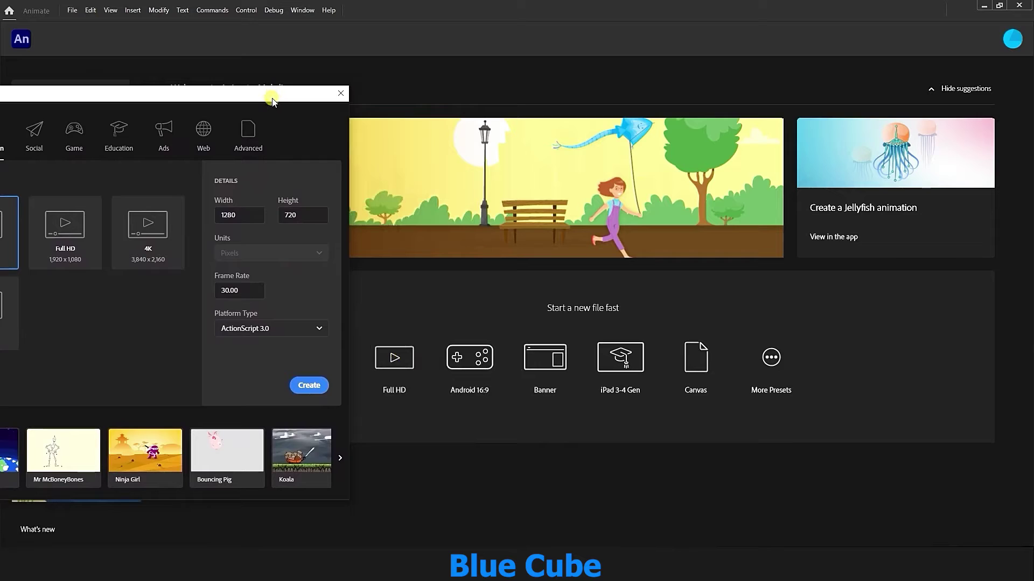
pyautogui.moveTo(272, 96); pyautogui.dragTo(475, 82)
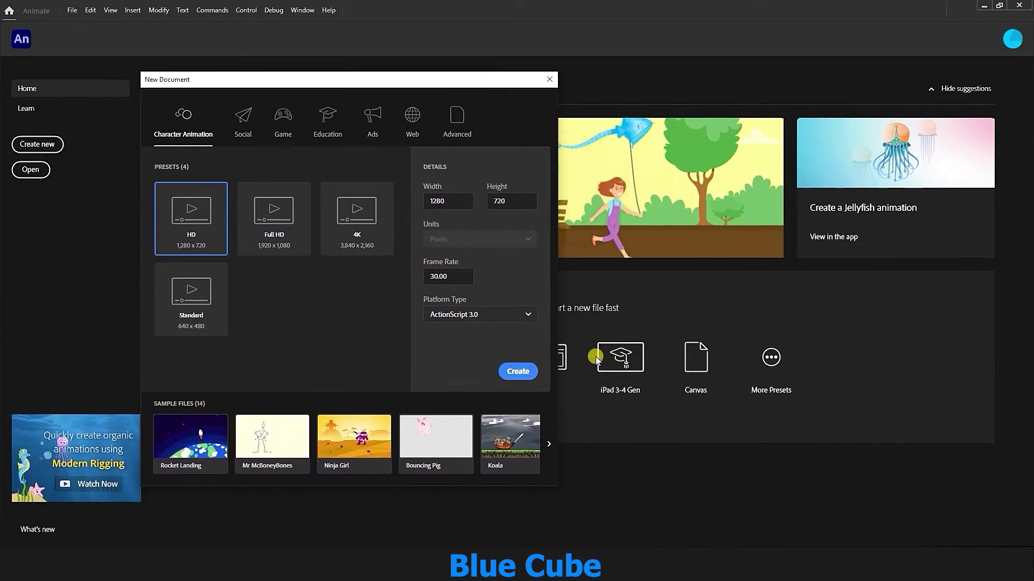
pyautogui.moveTo(412, 82); pyautogui.dragTo(556, 104)
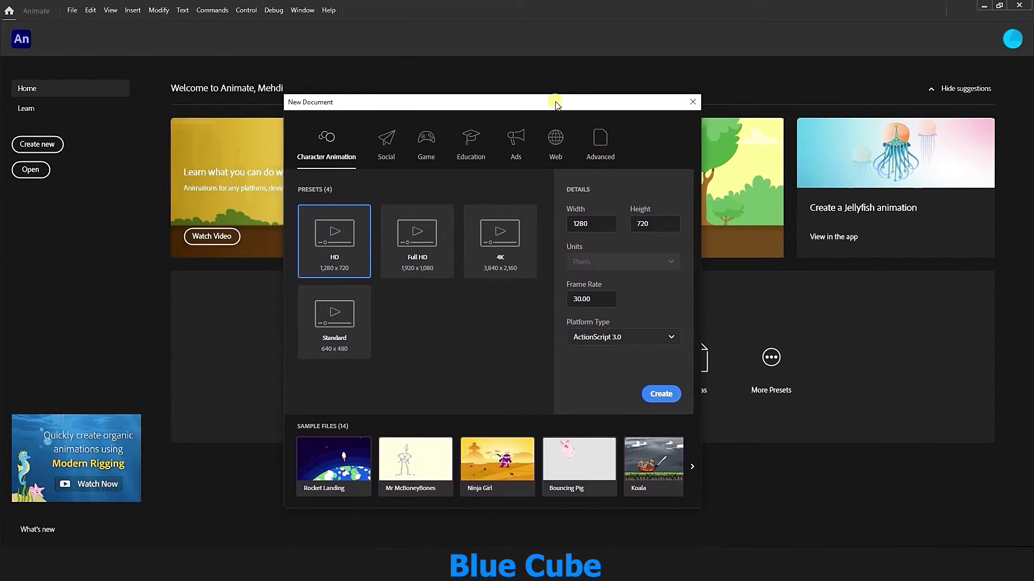
# Step: Create the blank 1280×720, 30 fps Untitled-1 document and browse the Modify and Window menus
pyautogui.click(661, 393)
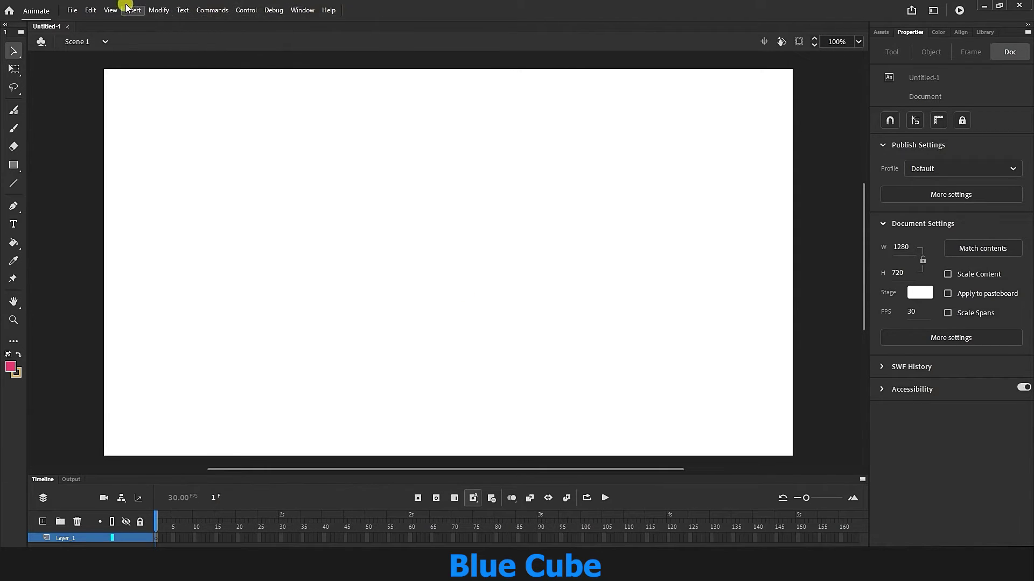
pyautogui.click(155, 11)
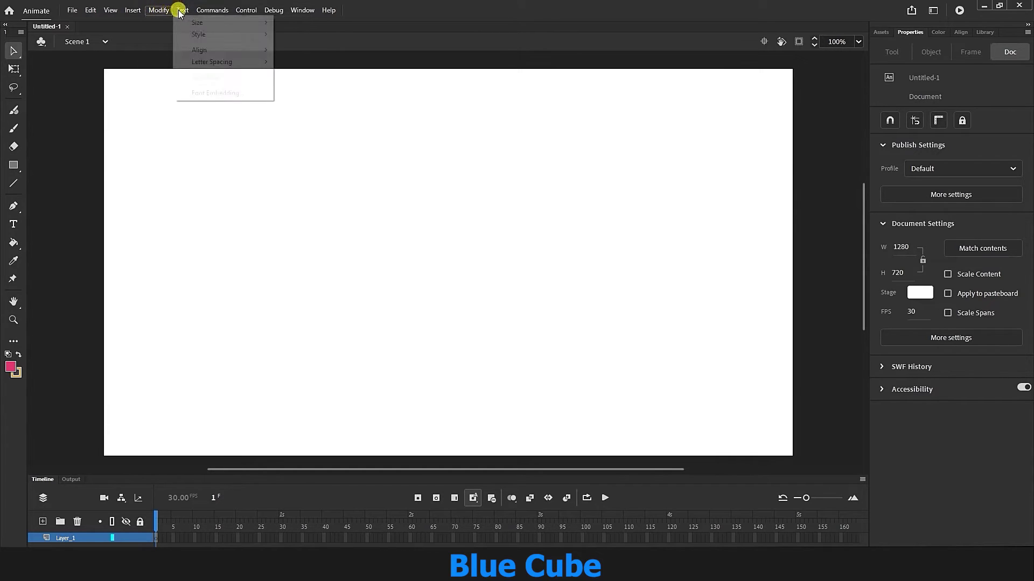
pyautogui.moveTo(273, 13)
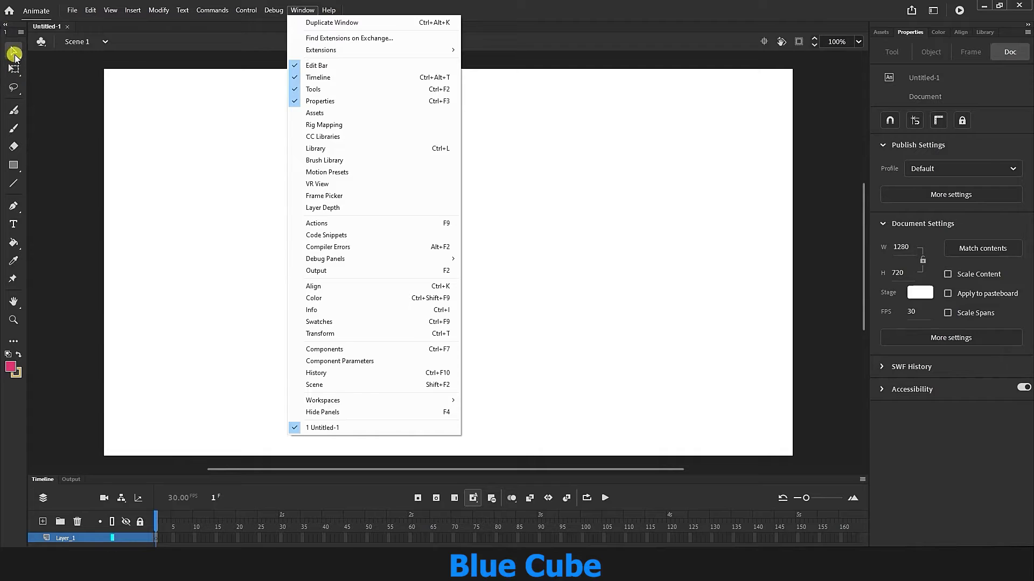
# Step: Collapse the Tools panel to a narrow strip and expand it back to full
pyautogui.click(8, 30)
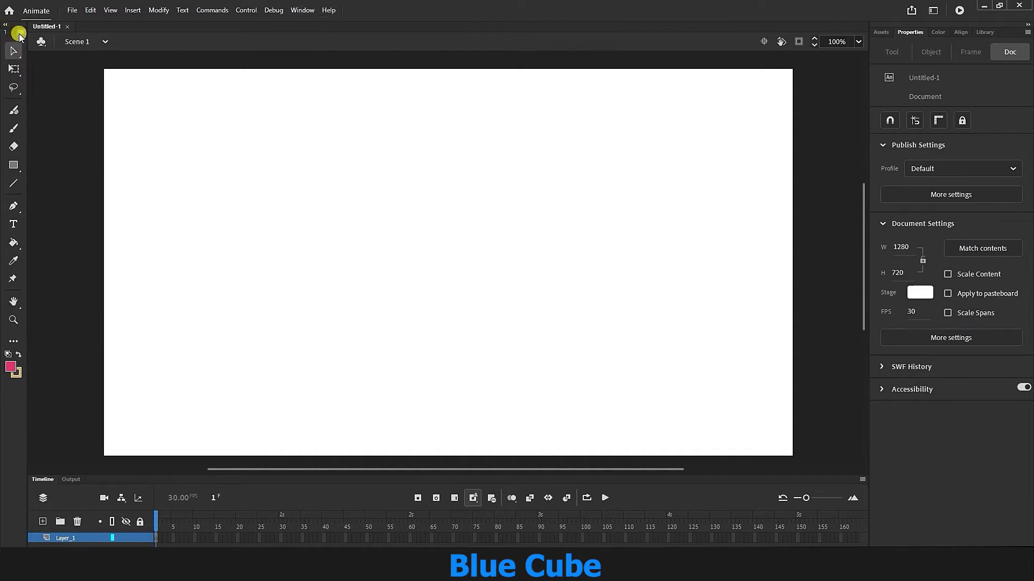
pyautogui.click(6, 26)
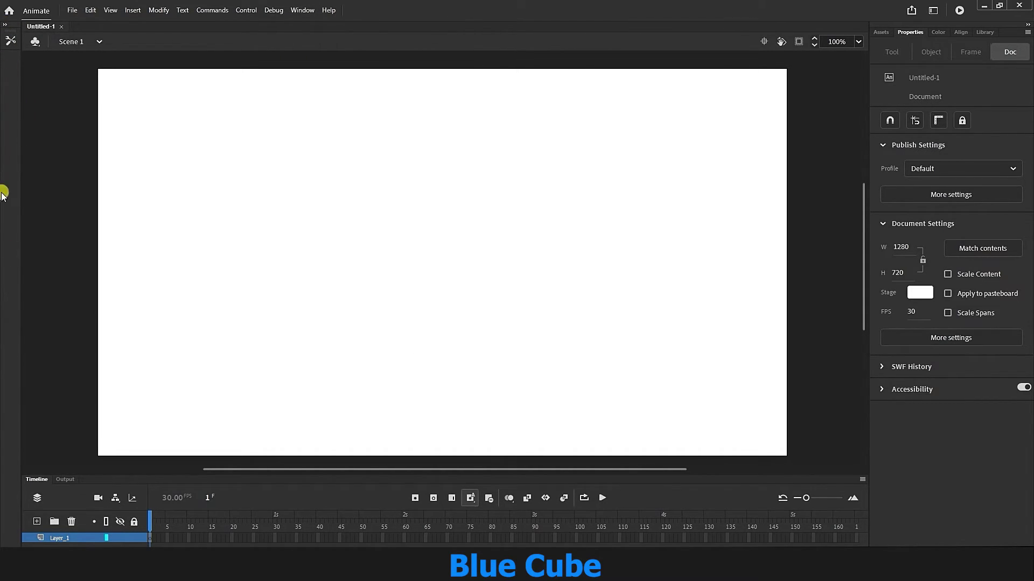
pyautogui.click(5, 25)
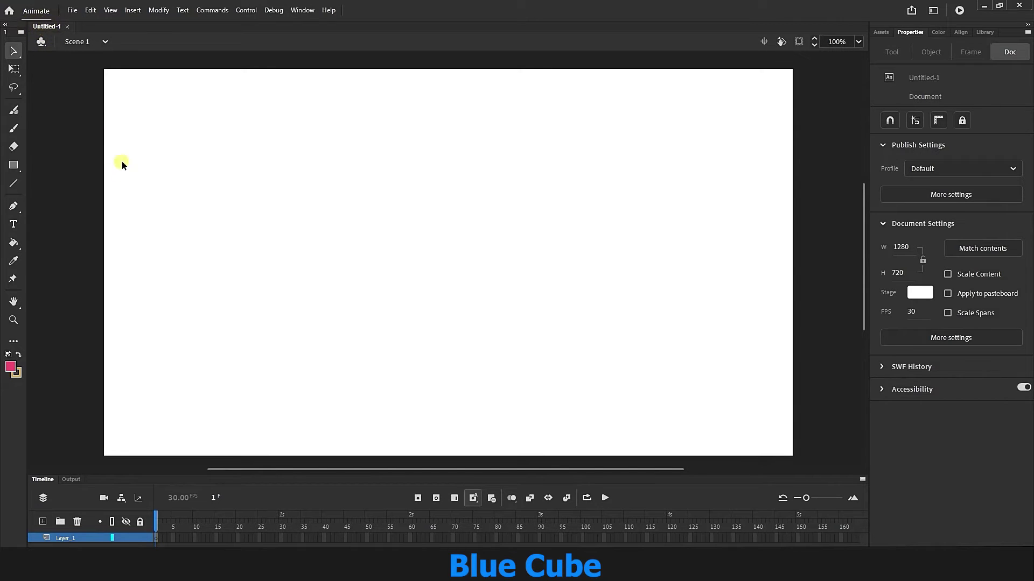
# Step: Create a second blank document, Untitled-2, via File > New, then return to Untitled-1
pyautogui.click(70, 10)
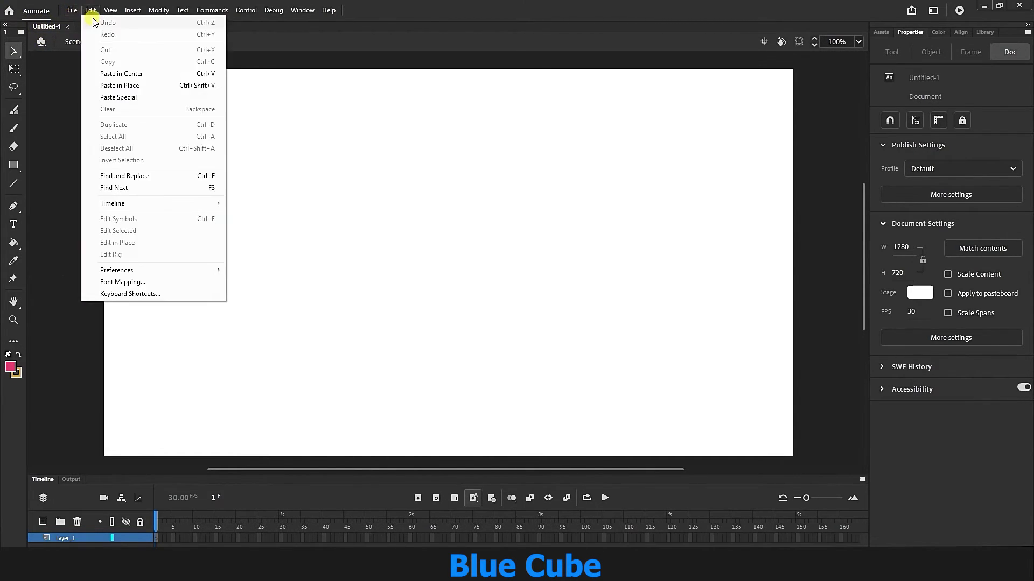
pyautogui.click(80, 21)
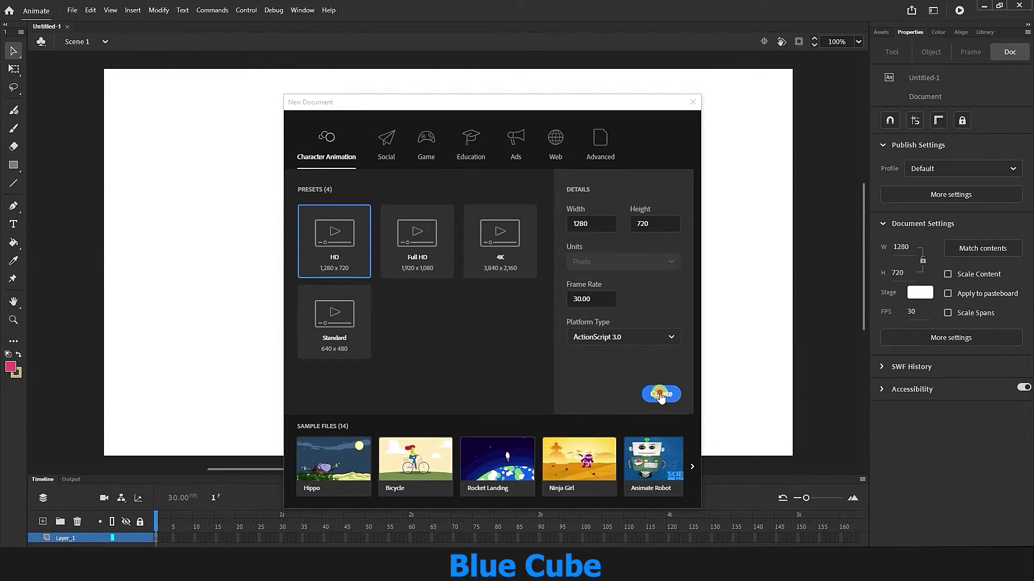
pyautogui.click(661, 395)
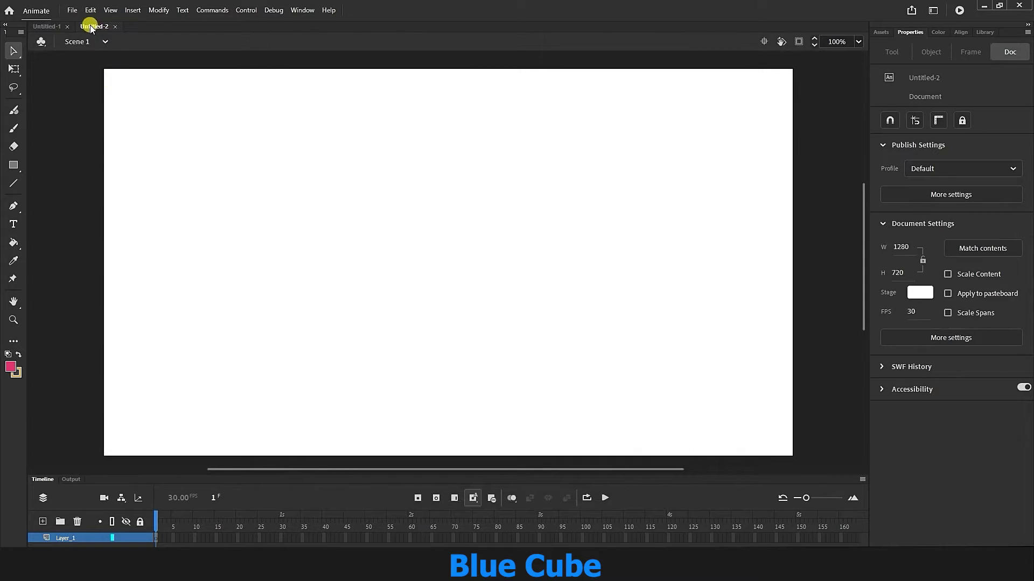
pyautogui.click(48, 27)
# Step: Close the Untitled-2 tab after switching documents, then zoom the timeline out and back in
pyautogui.click(78, 26)
pyautogui.click(48, 25)
pyautogui.click(59, 25)
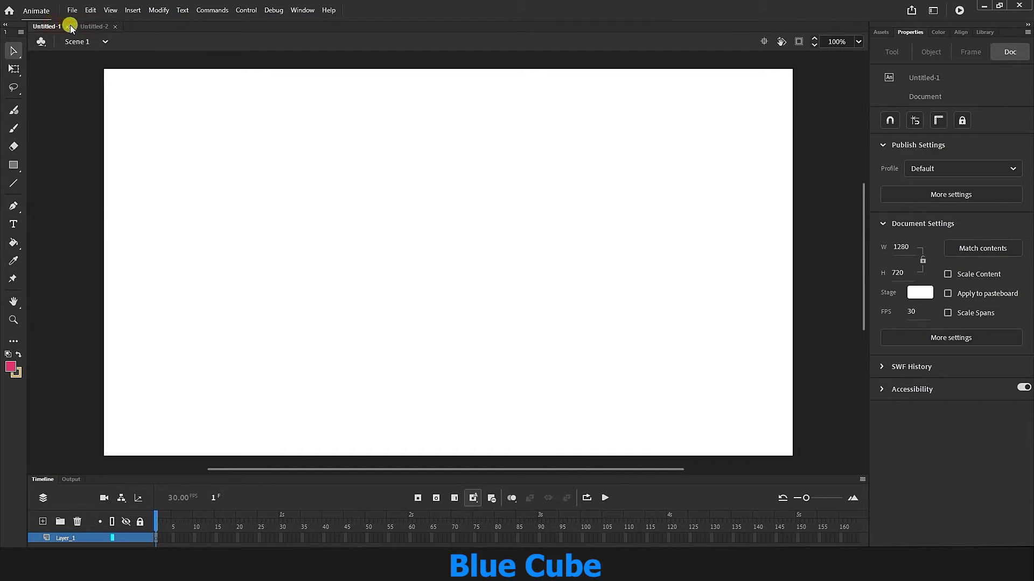
pyautogui.click(115, 27)
pyautogui.moveTo(803, 495); pyautogui.dragTo(678, 498)
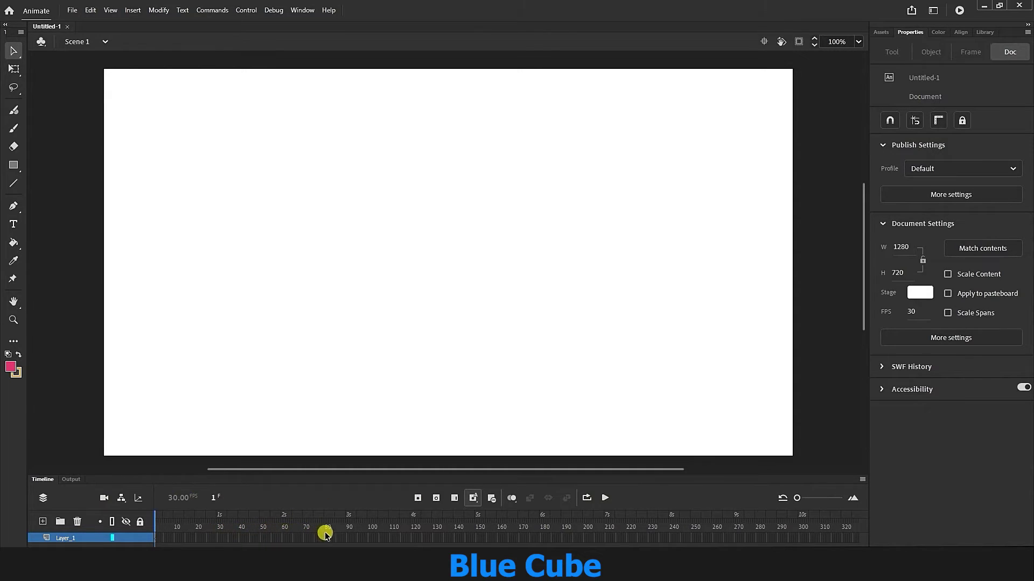
pyautogui.moveTo(801, 498); pyautogui.dragTo(807, 501)
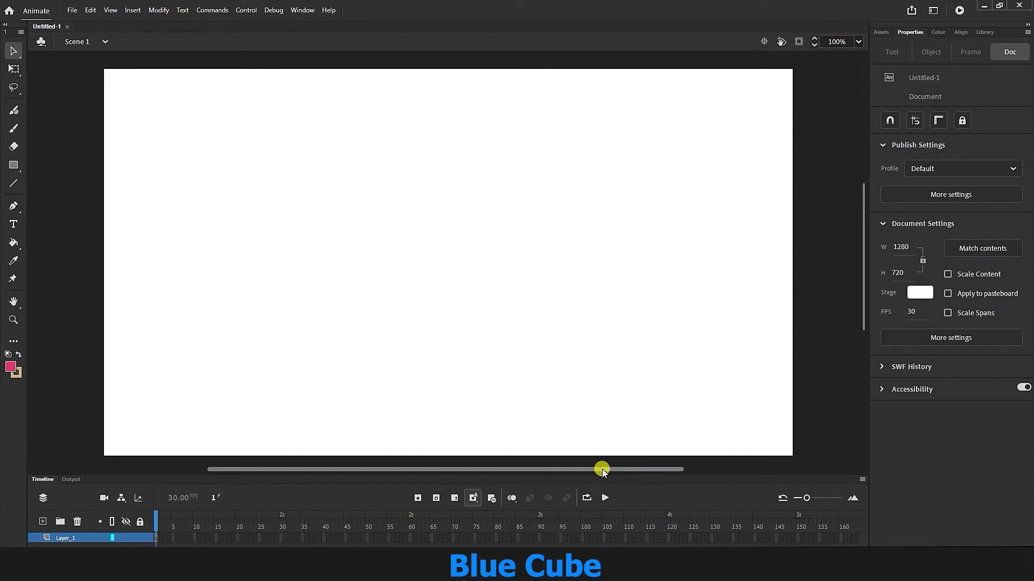
pyautogui.moveTo(602, 471)
pyautogui.mouseDown()
pyautogui.moveTo(502, 470)
pyautogui.moveTo(662, 470)
pyautogui.moveTo(494, 463)
pyautogui.moveTo(614, 475)
pyautogui.moveTo(605, 474)
pyautogui.mouseUp()
pyautogui.moveTo(863, 309); pyautogui.dragTo(839, 389)
pyautogui.click(763, 42)
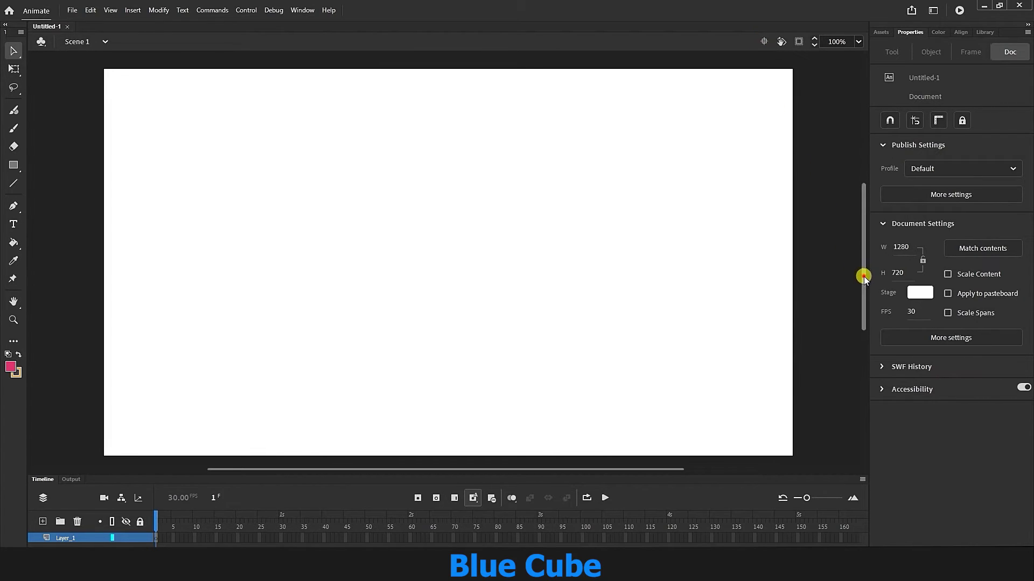
pyautogui.moveTo(861, 275); pyautogui.dragTo(847, 127)
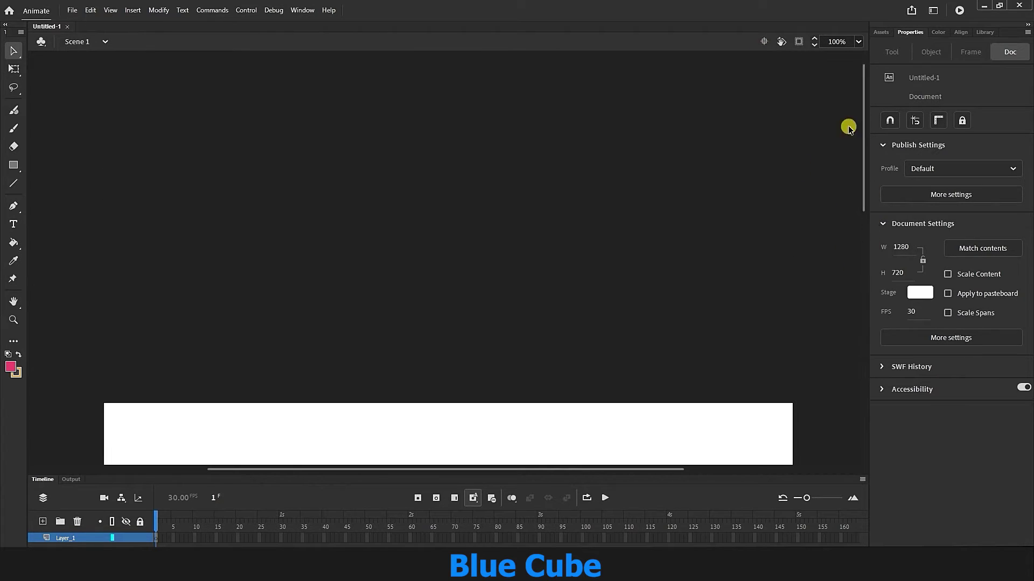
pyautogui.click(763, 41)
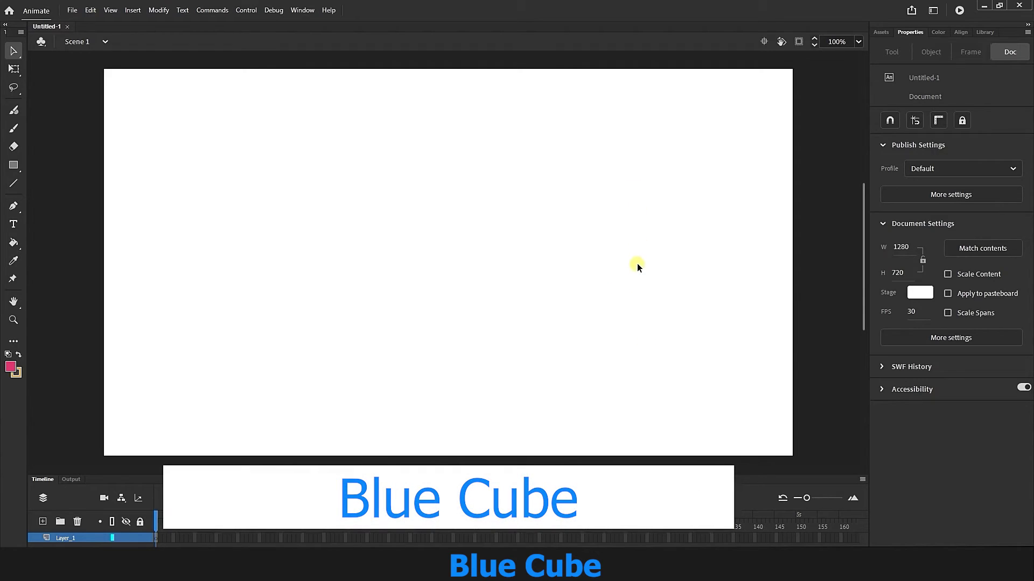
pyautogui.click(780, 41)
pyautogui.moveTo(658, 229); pyautogui.dragTo(602, 328)
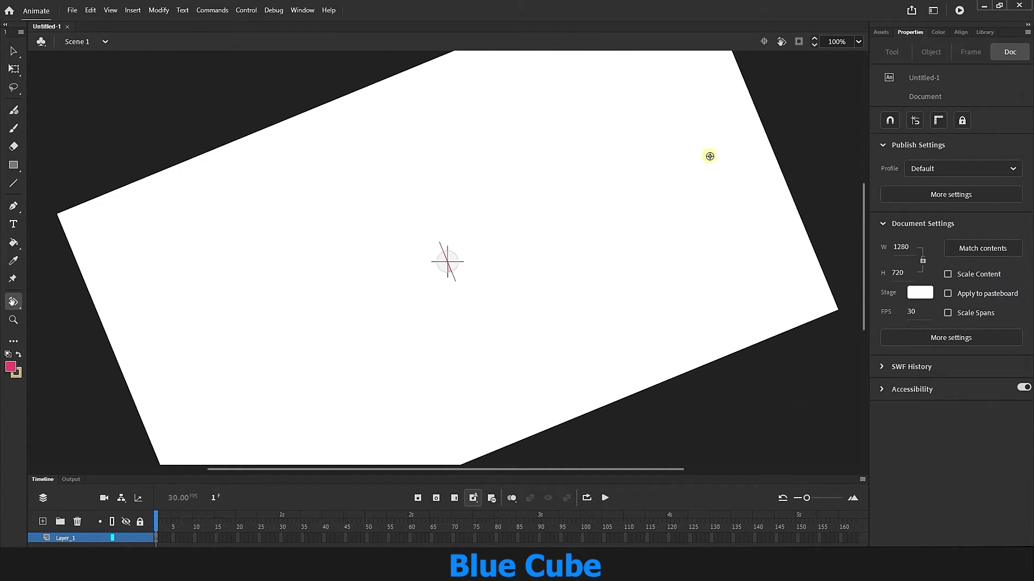
pyautogui.click(762, 41)
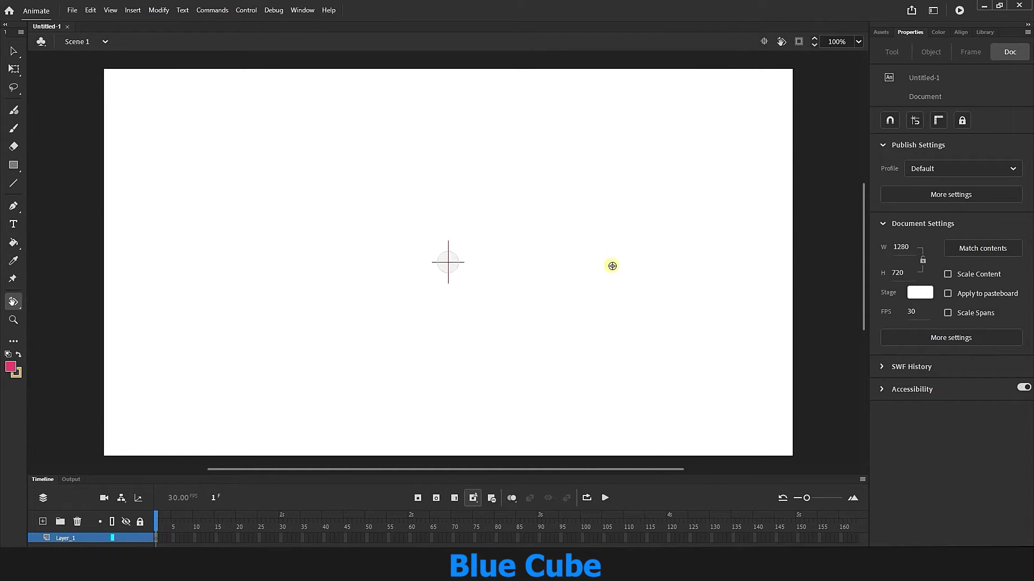
pyautogui.click(14, 50)
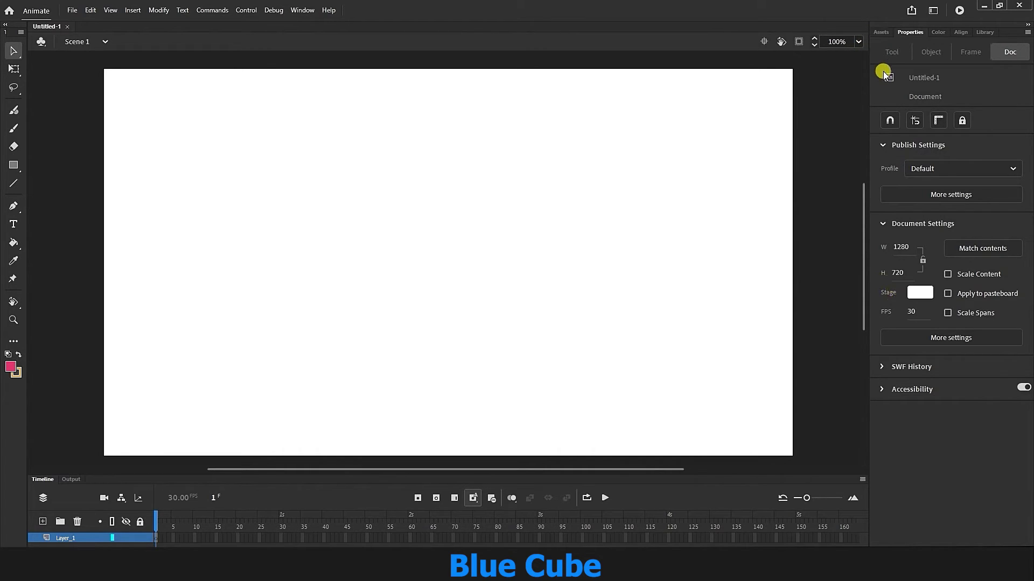
pyautogui.click(880, 30)
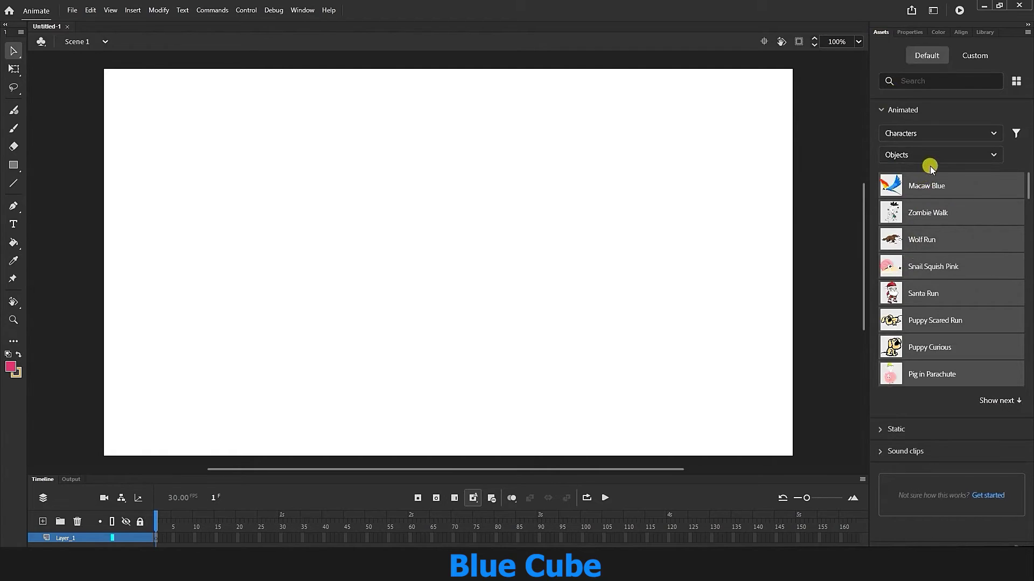
pyautogui.scroll(-3, 897, 344)
pyautogui.scroll(3, 901, 345)
pyautogui.scroll(-4, 925, 328)
pyautogui.scroll(4, 924, 326)
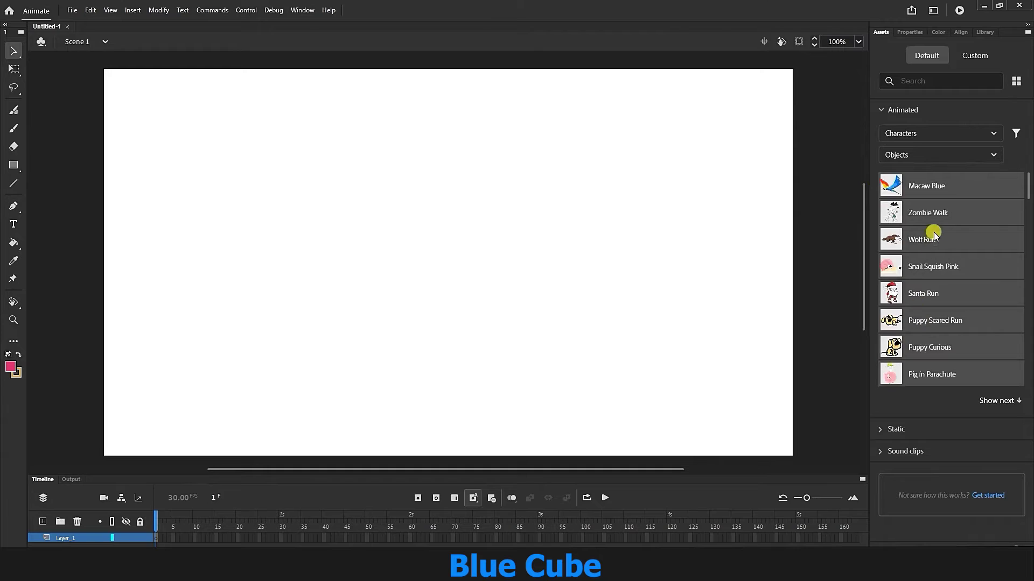
pyautogui.click(910, 31)
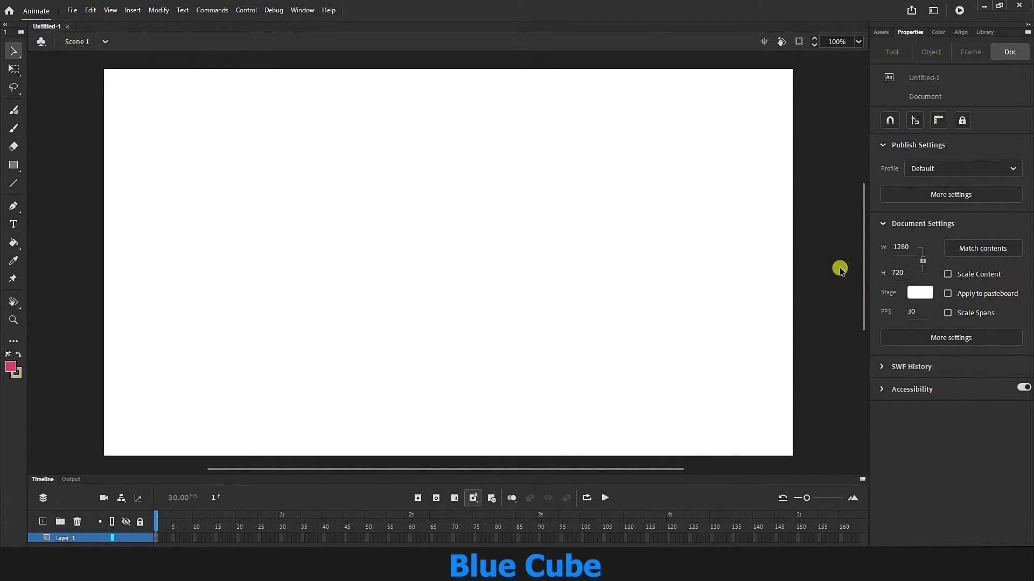
pyautogui.click(939, 33)
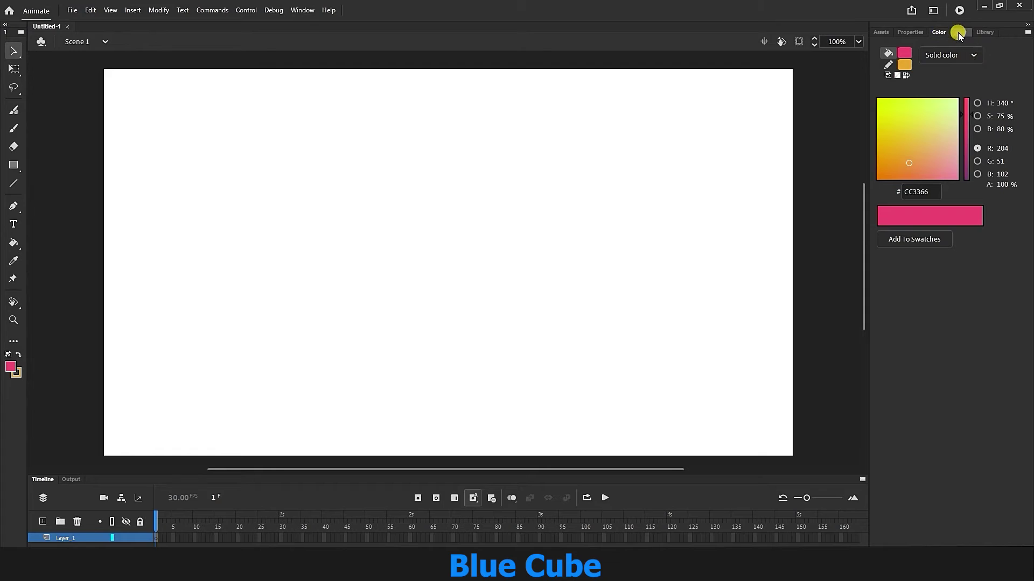
pyautogui.click(959, 32)
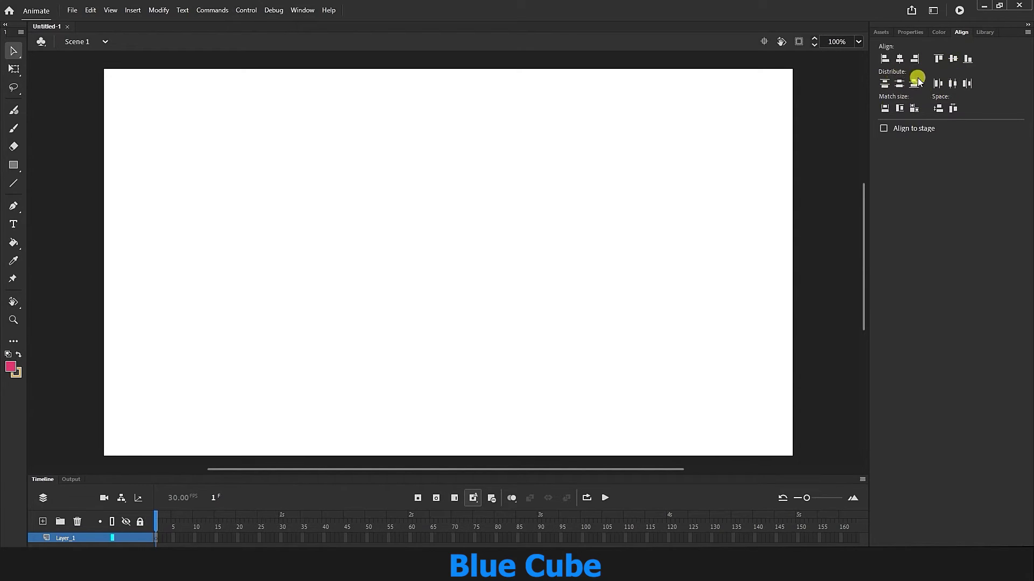
pyautogui.click(980, 31)
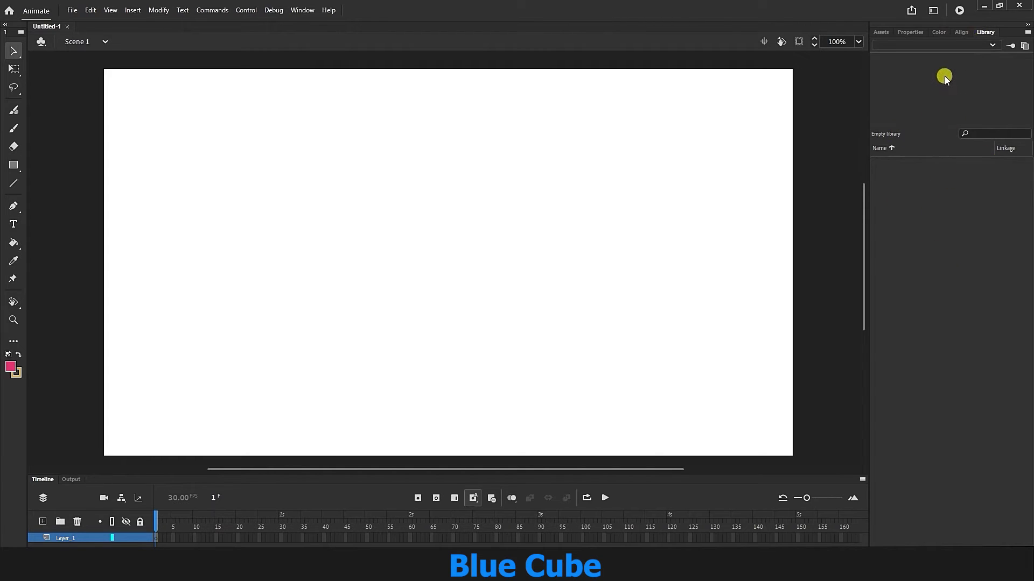
pyautogui.click(909, 32)
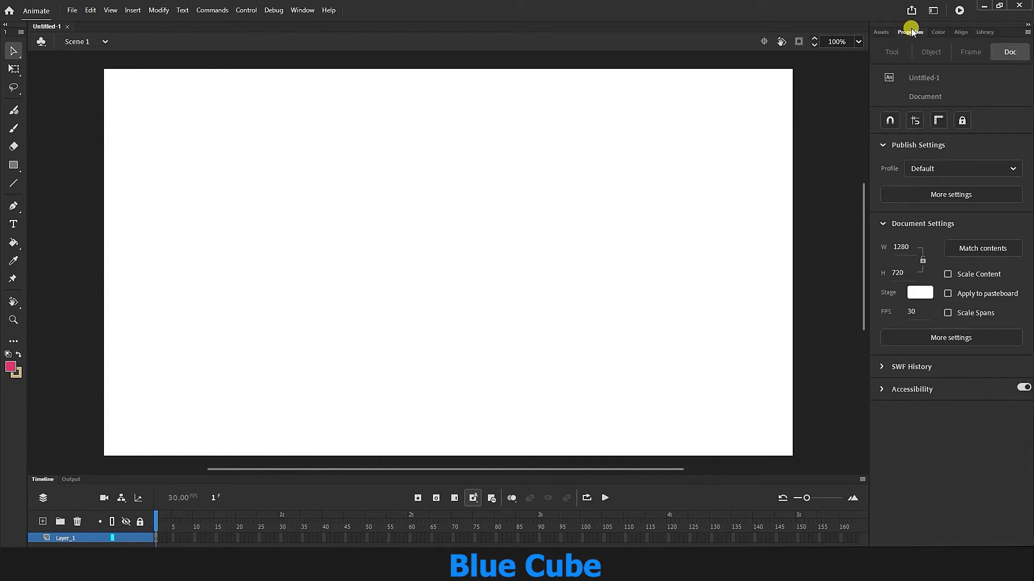
# Step: Try yellow as the stage colour, then set it back to white #FFFFFF
pyautogui.click(919, 293)
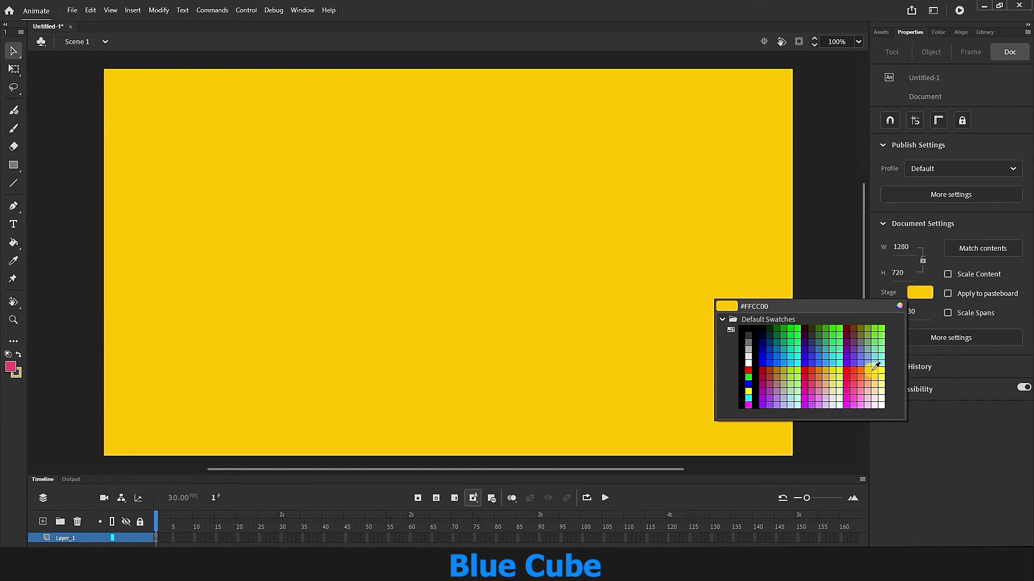
pyautogui.click(873, 371)
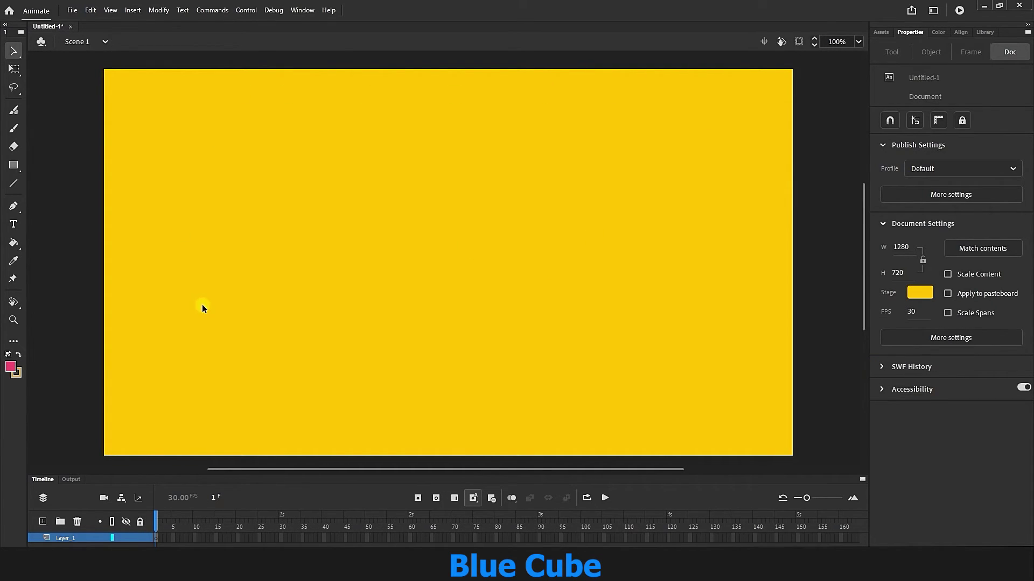
pyautogui.click(919, 293)
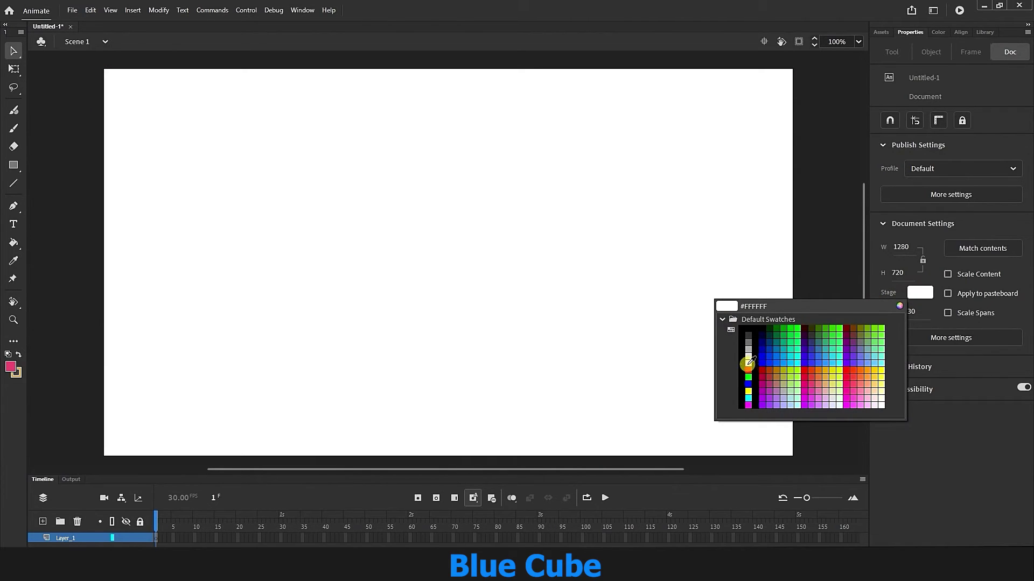
pyautogui.click(748, 358)
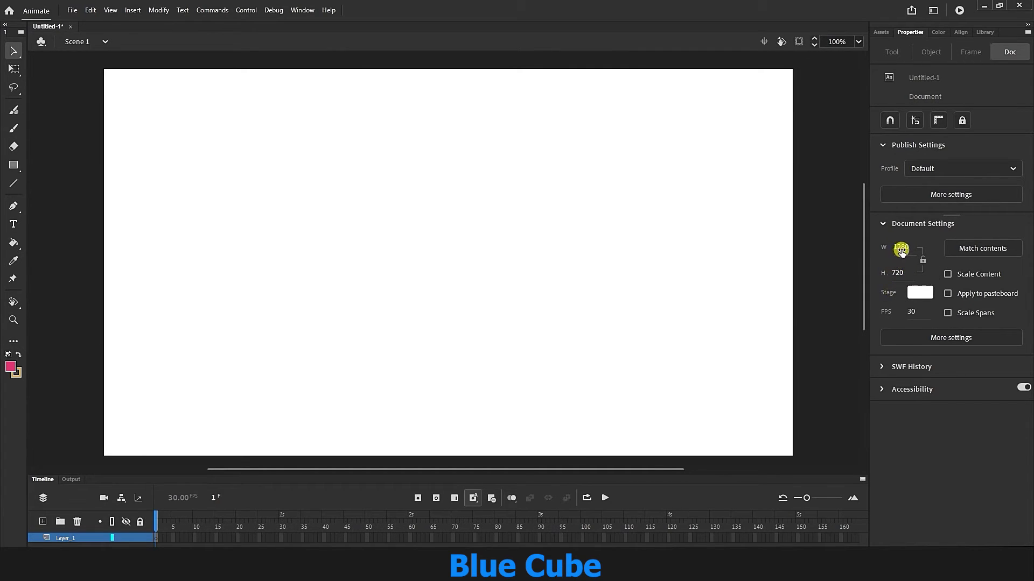
# Step: Test narrower stage widths (1214, 986) by scrubbing, undoing back to 1280 each time
pyautogui.moveTo(899, 246); pyautogui.dragTo(281, 213)
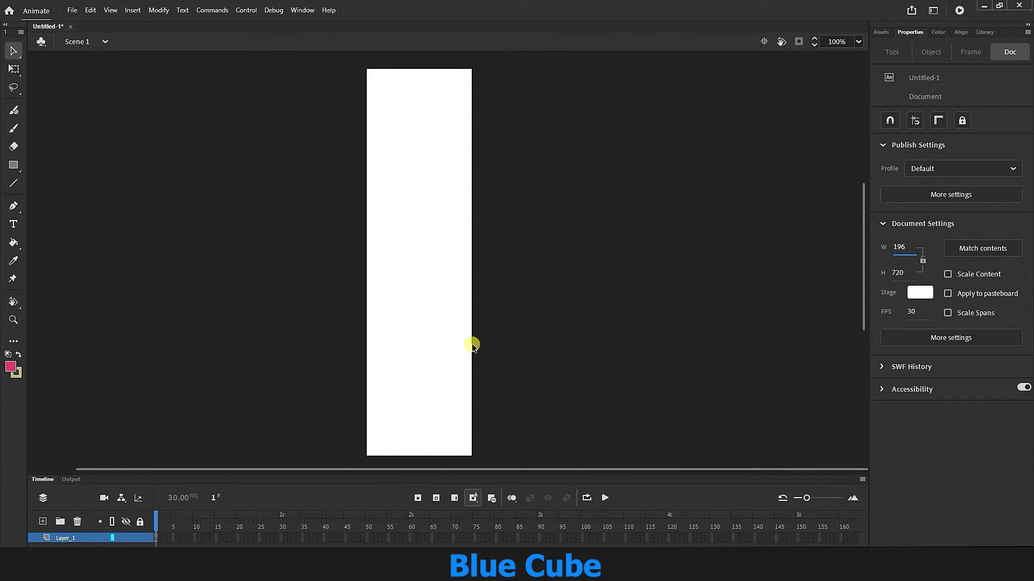
pyautogui.hotkey('ctrl', 'z')
pyautogui.moveTo(747, 304); pyautogui.dragTo(532, 306)
pyautogui.hotkey('ctrl', 'z')
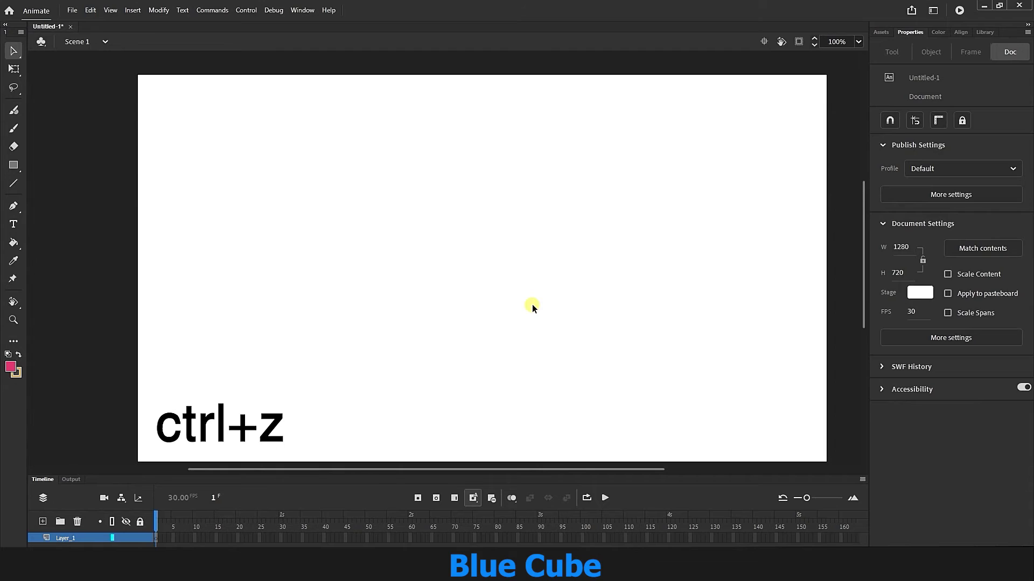
pyautogui.hotkey('ctrl', 'y')
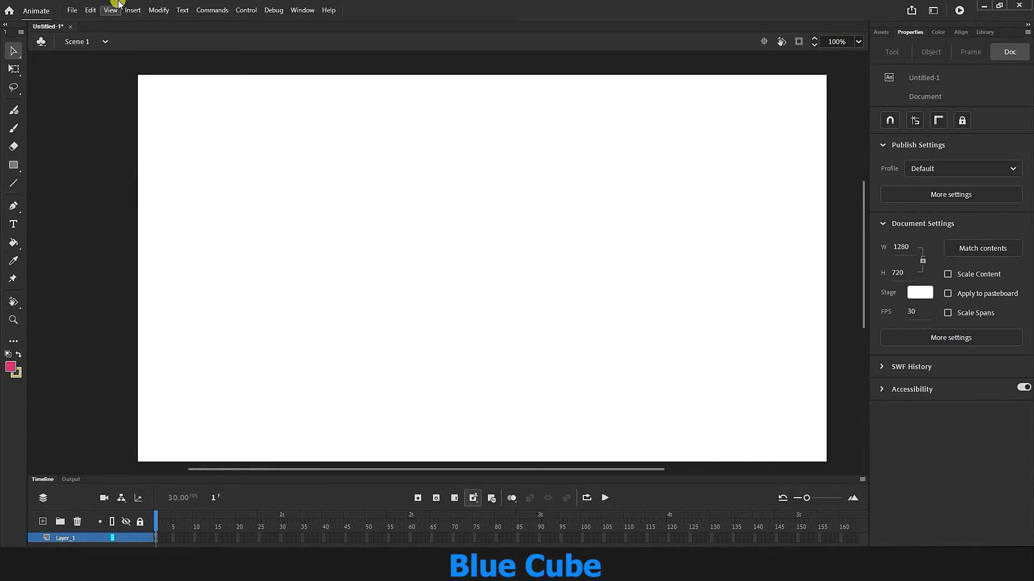
pyautogui.click(89, 10)
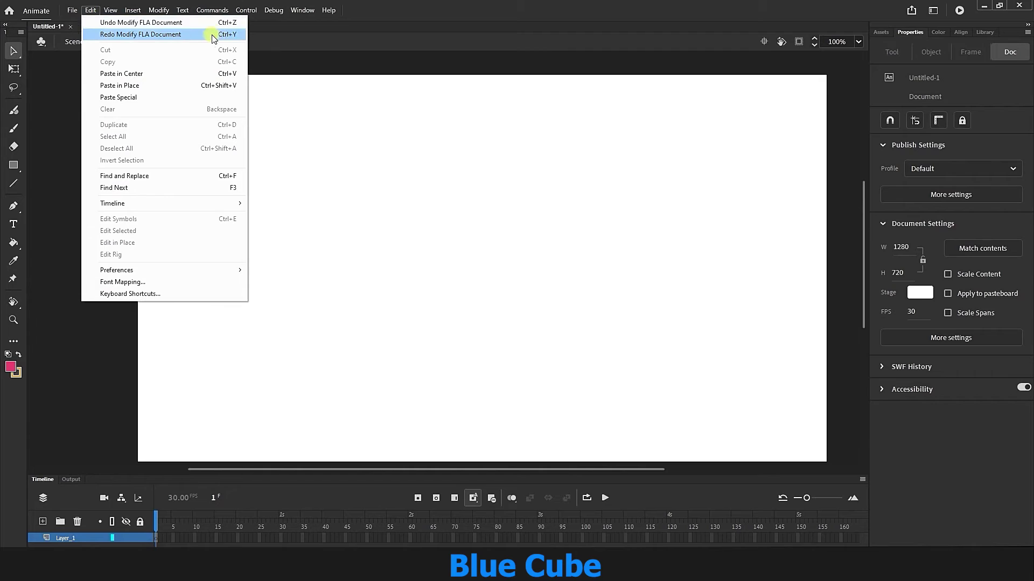
pyautogui.click(447, 59)
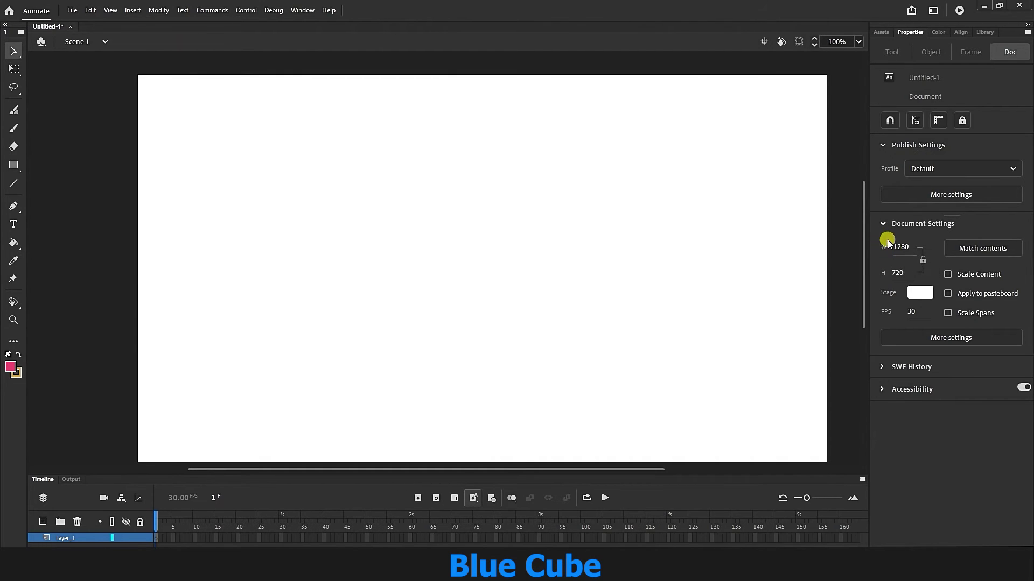
pyautogui.moveTo(904, 242); pyautogui.dragTo(856, 245)
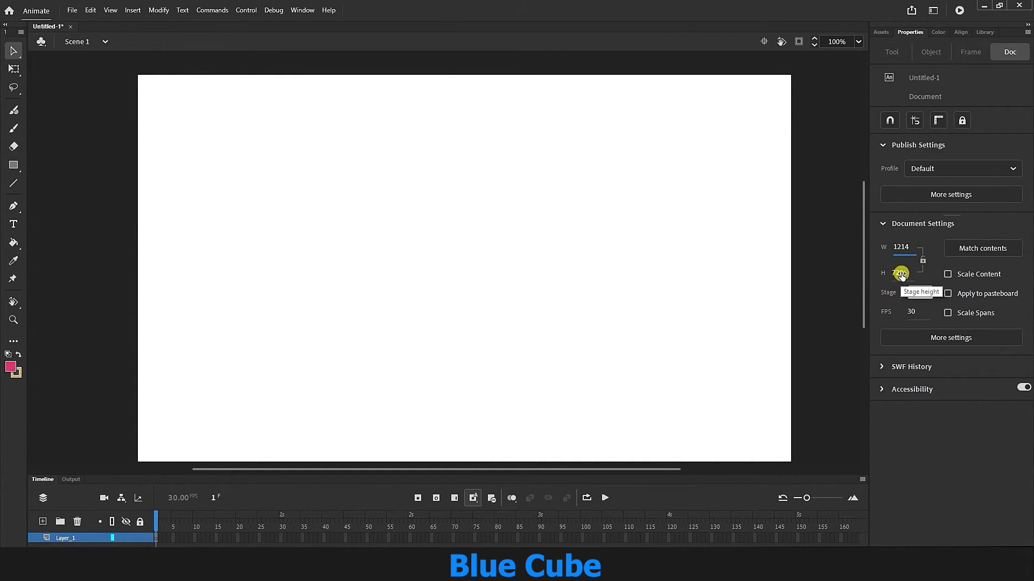
pyautogui.moveTo(899, 242); pyautogui.dragTo(824, 240)
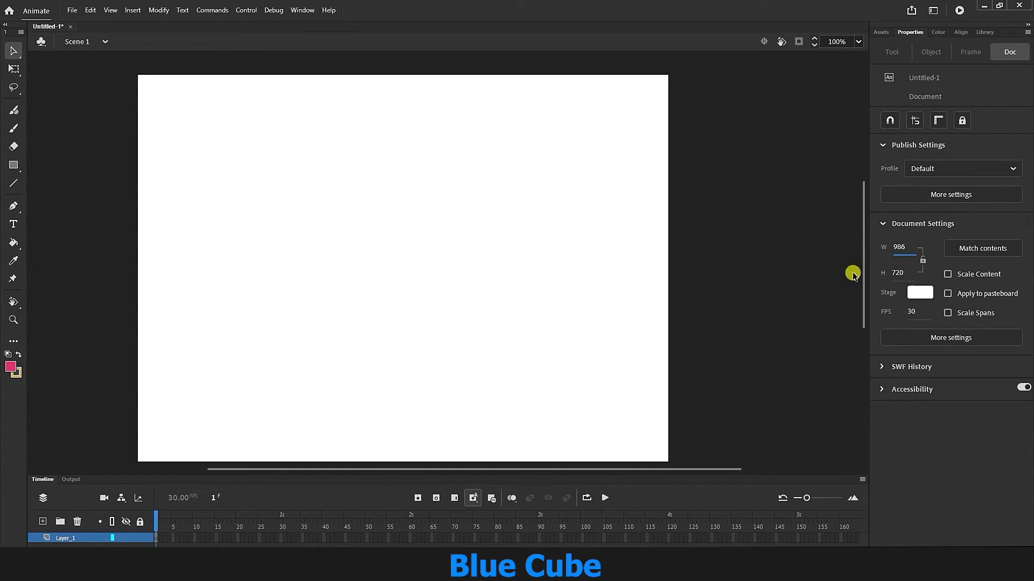
pyautogui.hotkey('ctrl', 'z')
pyautogui.hotkey('ctrl', 'z')
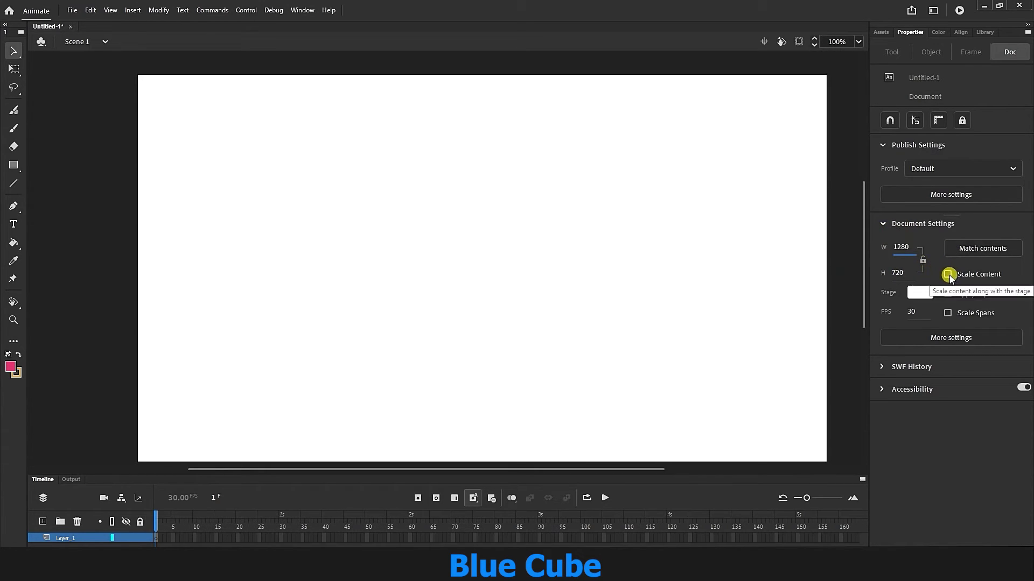
# Step: Enable Scale Content, scrub the stage to 1138 wide, then enter a 1024 width
pyautogui.click(947, 275)
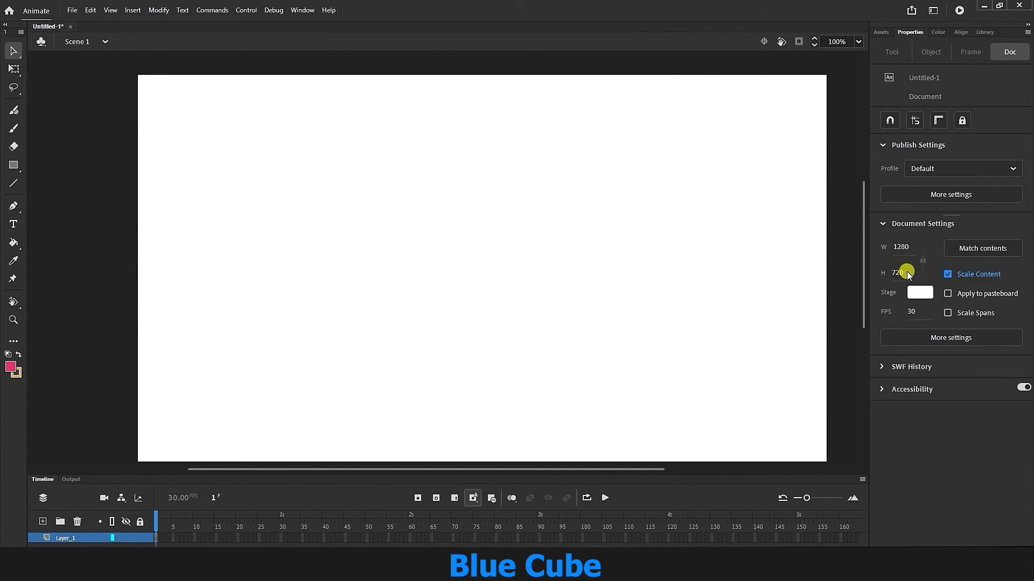
pyautogui.moveTo(900, 245); pyautogui.dragTo(819, 239)
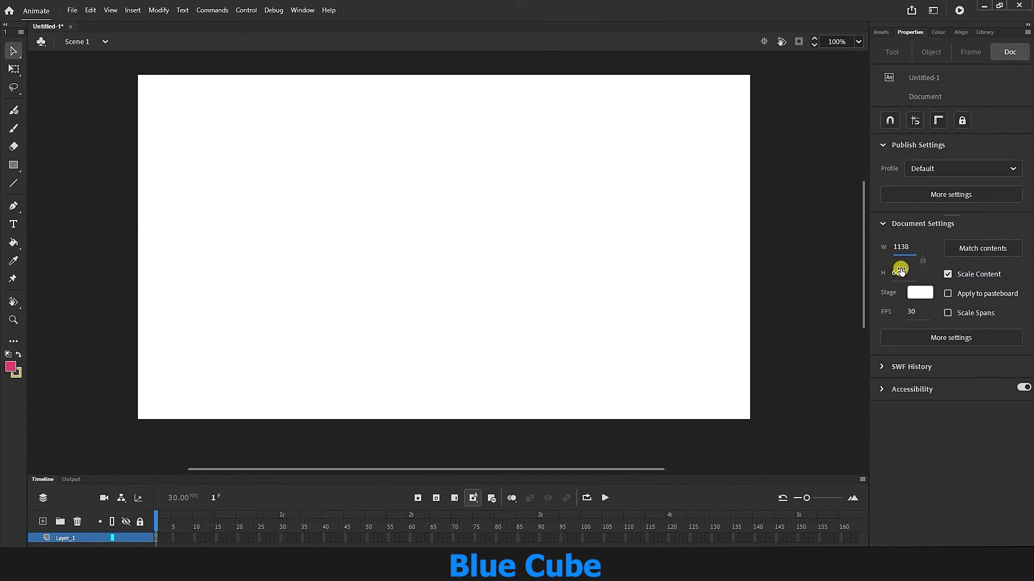
pyautogui.moveTo(900, 274); pyautogui.dragTo(737, 253)
pyautogui.click(897, 246)
pyautogui.write('1024')
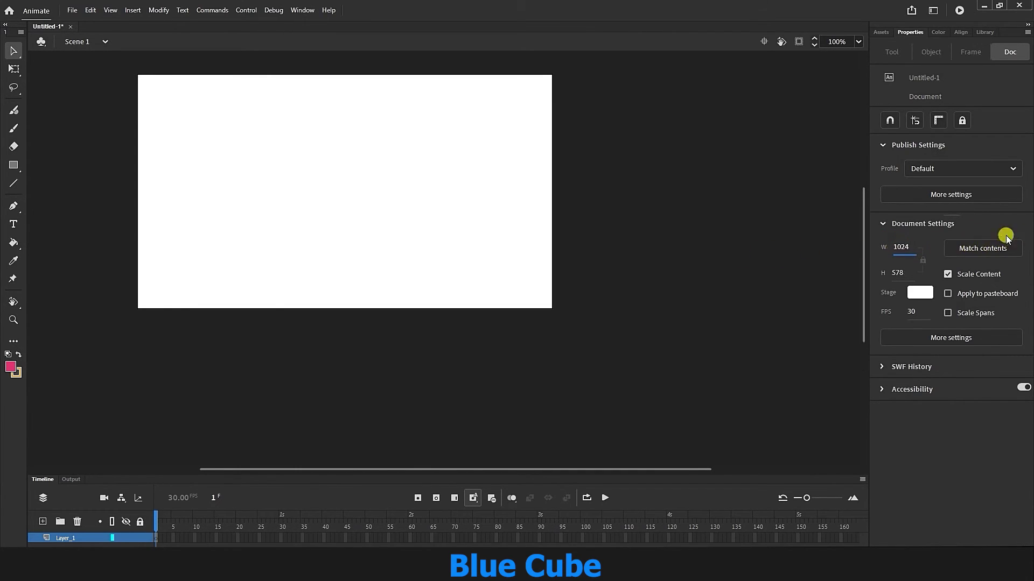
pyautogui.press('Return')
pyautogui.scroll(3, 624, 140)
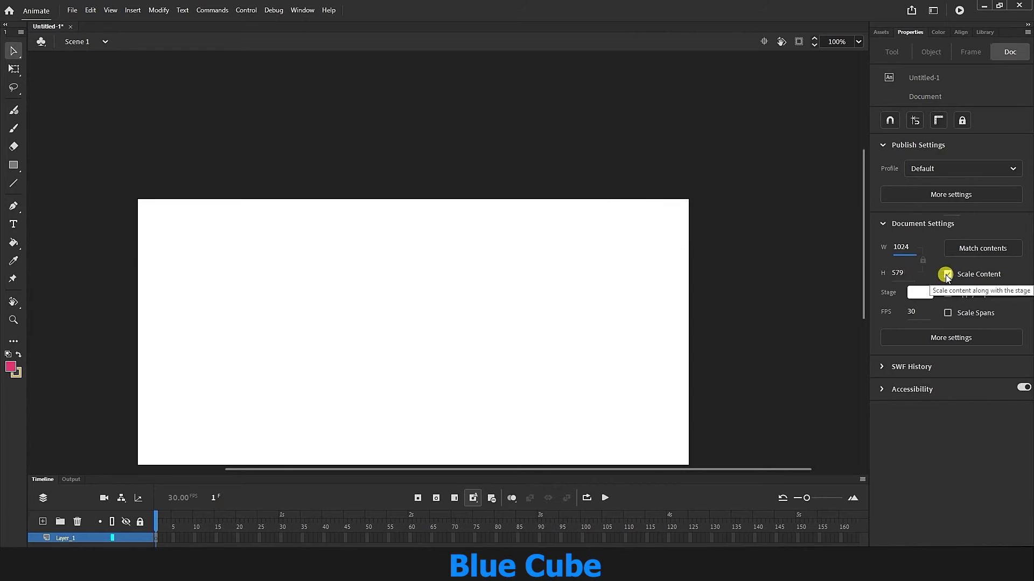
pyautogui.scroll(2, 945, 274)
pyautogui.scroll(2, 977, 285)
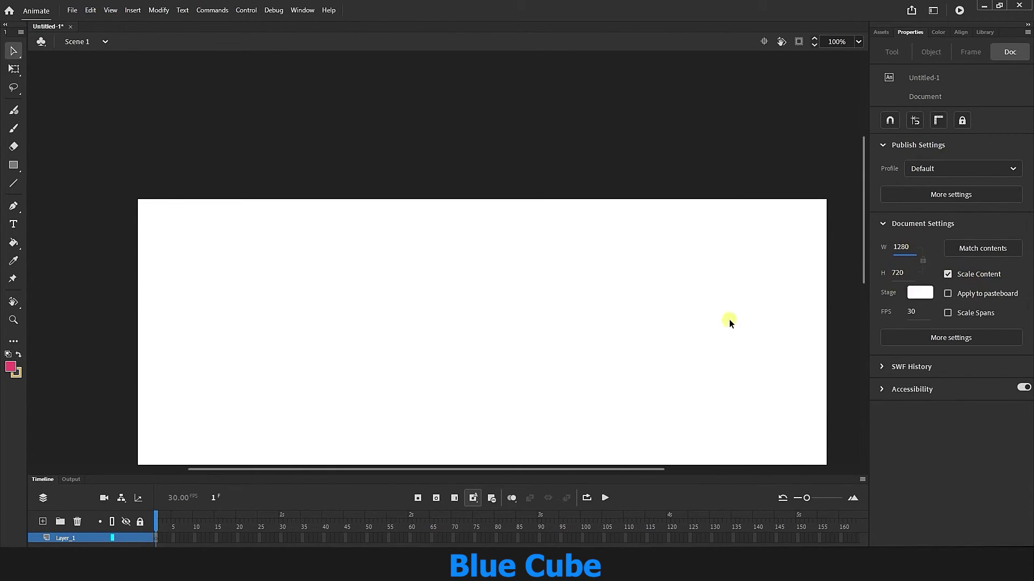
pyautogui.scroll(-3, 728, 319)
# Step: Zoom the view to 50%, then toggle Apply to pasteboard on and back off
pyautogui.click(764, 40)
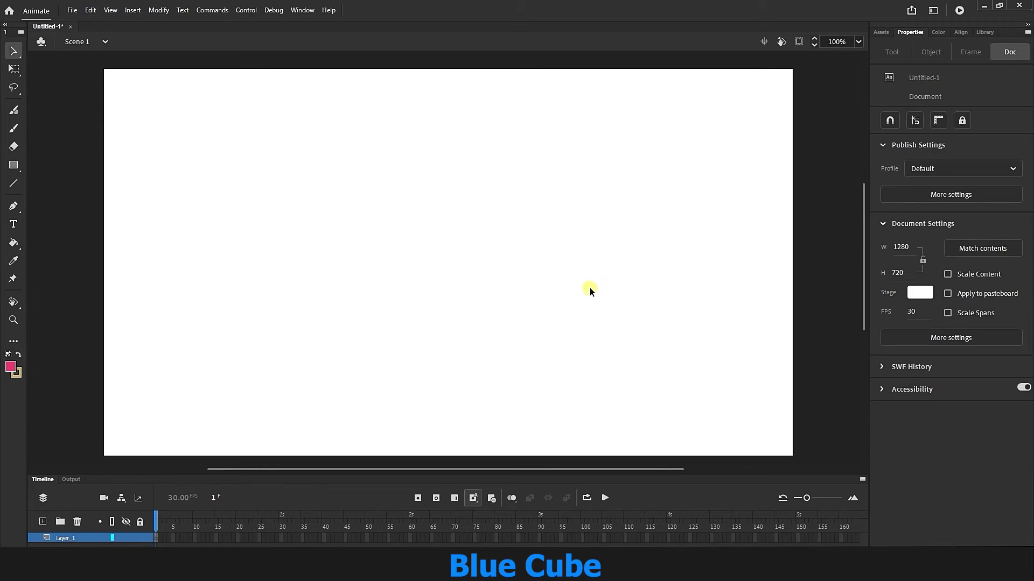
pyautogui.click(858, 41)
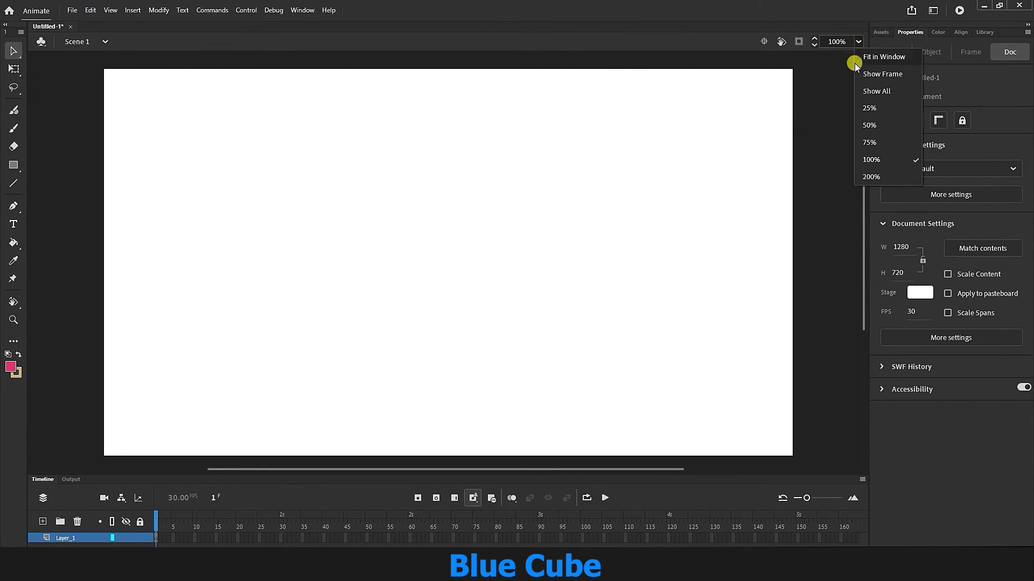
pyautogui.click(870, 124)
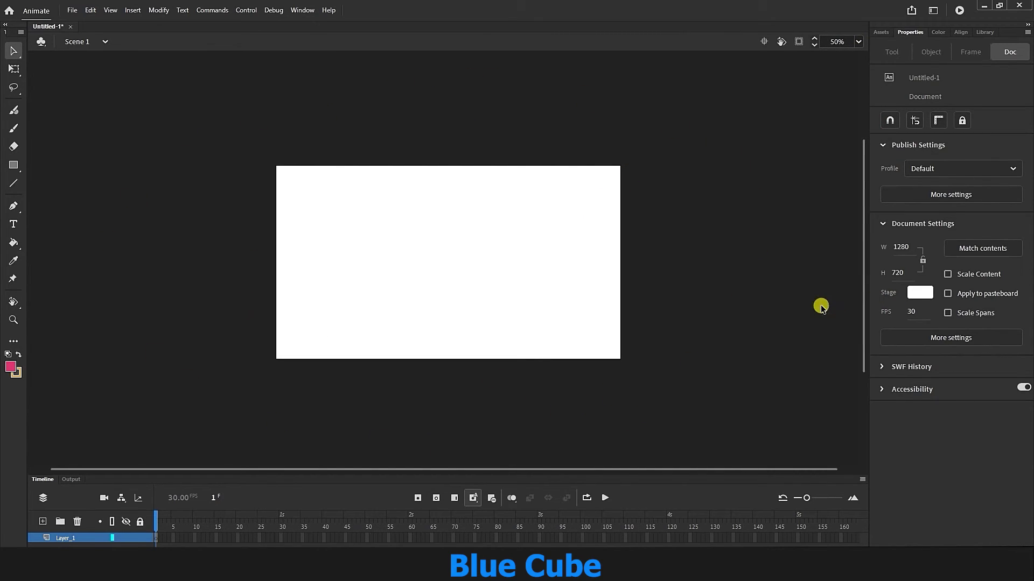
pyautogui.click(948, 294)
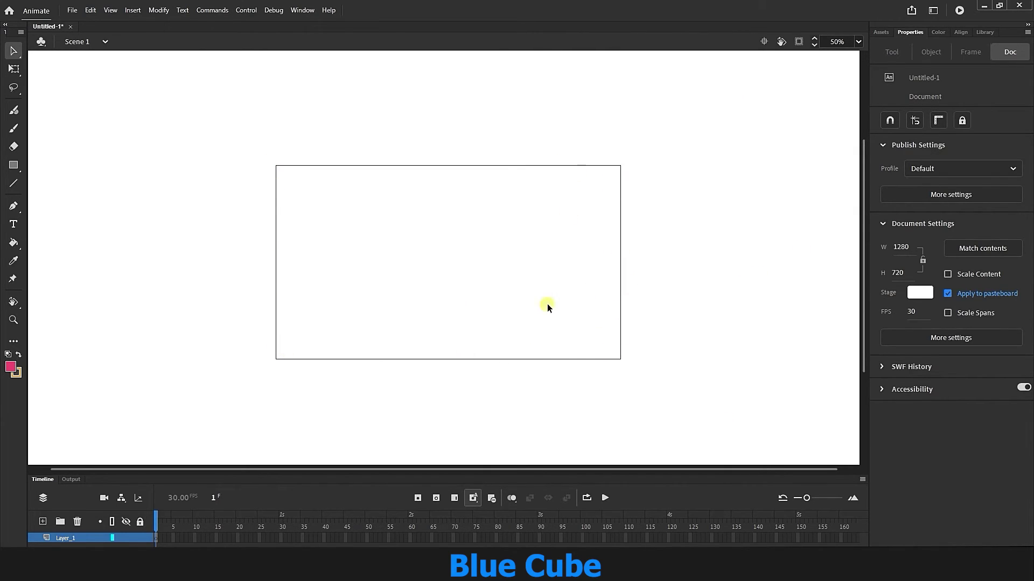
pyautogui.click(947, 294)
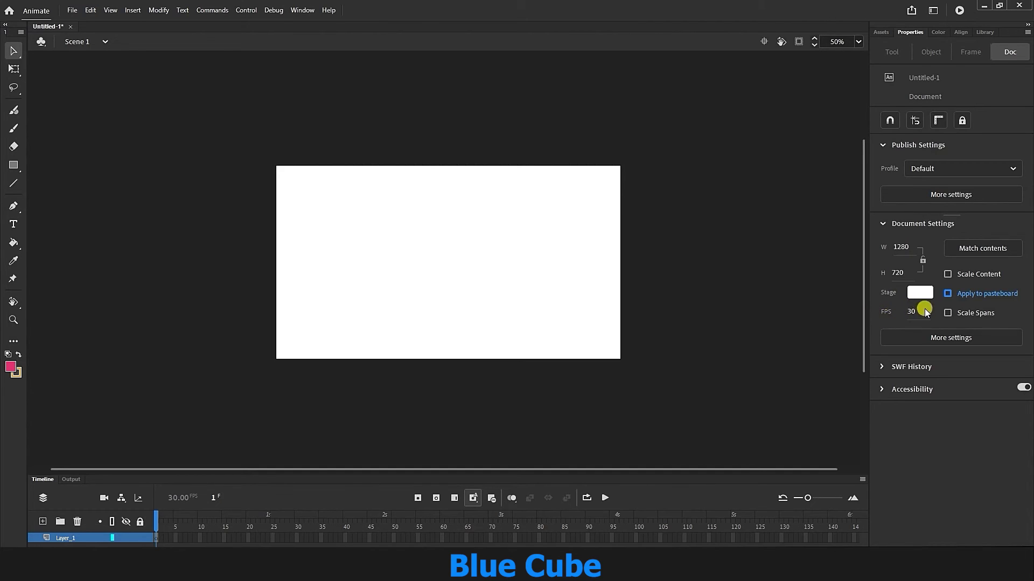
pyautogui.click(947, 313)
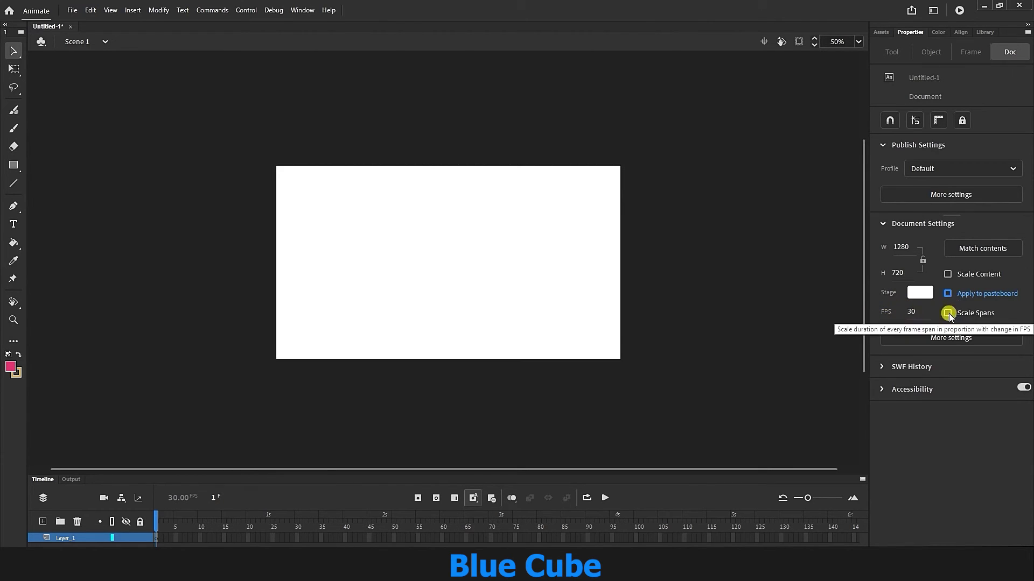
pyautogui.click(910, 311)
pyautogui.write('24')
pyautogui.press('Return')
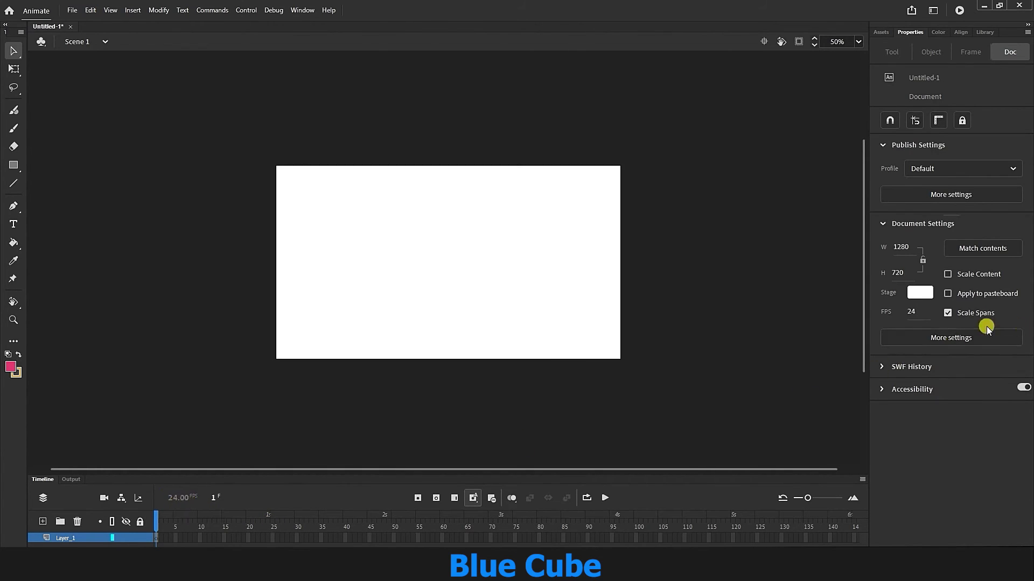
pyautogui.click(910, 312)
pyautogui.write('30')
pyautogui.press('Return')
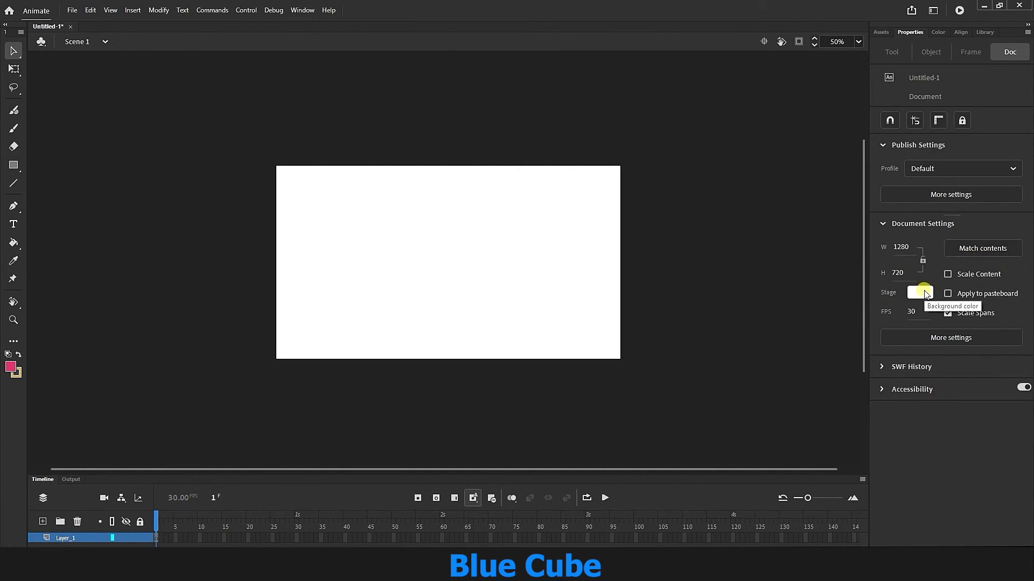
pyautogui.click(947, 312)
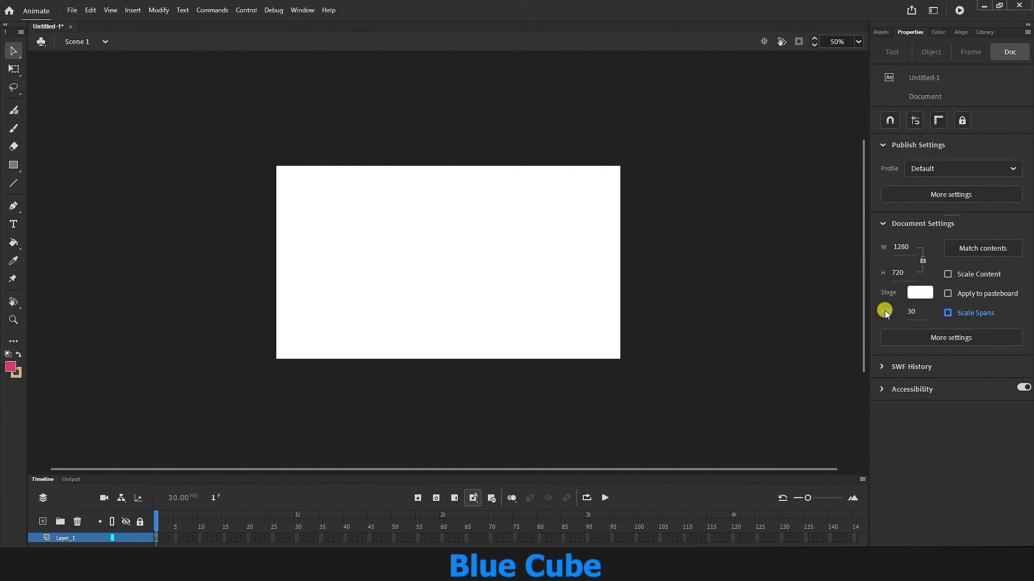
# Step: Cycle the zoom through Fit in Window, 200% and 25%, then return to 100%
pyautogui.click(857, 43)
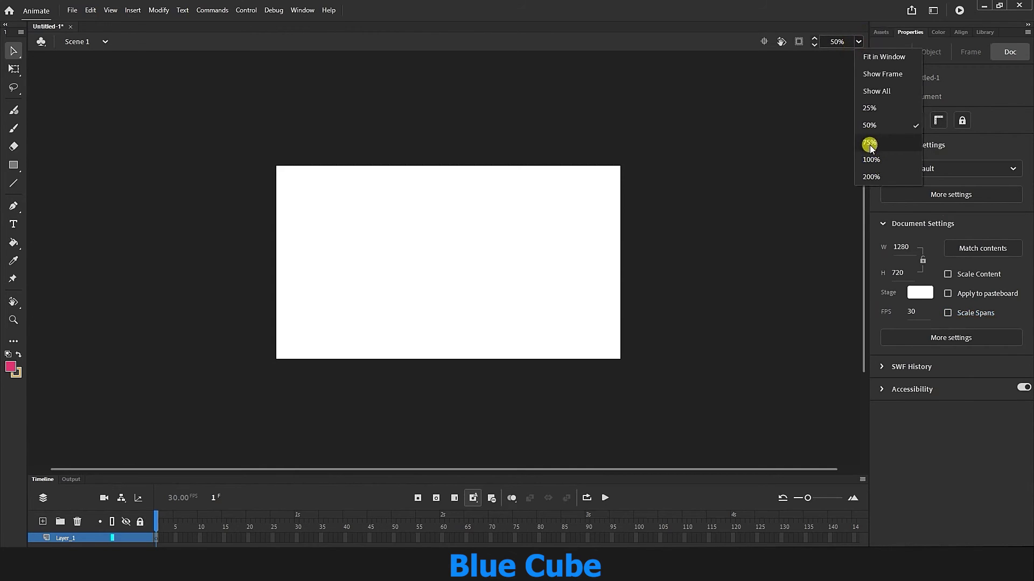
pyautogui.click(869, 57)
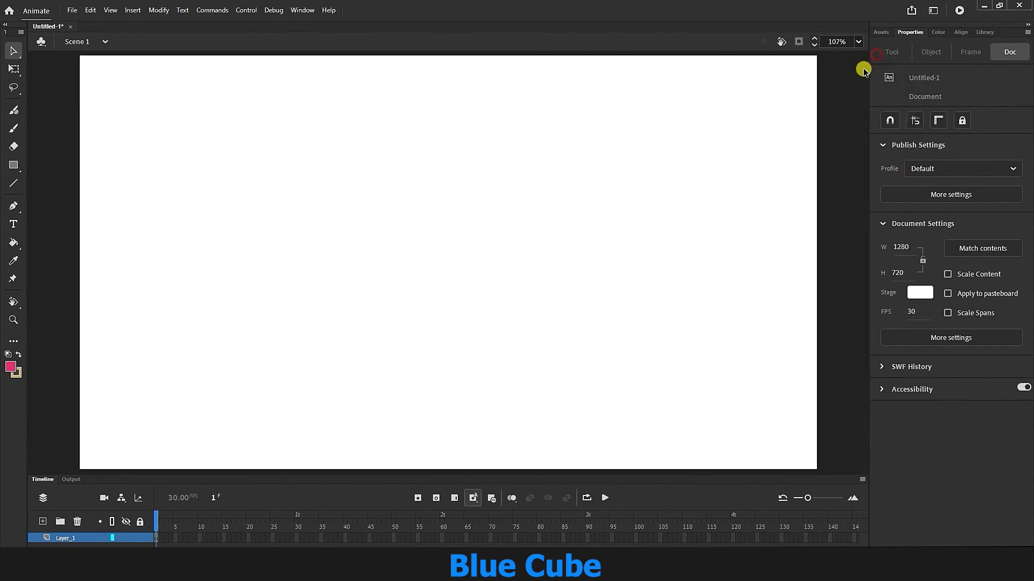
pyautogui.click(858, 42)
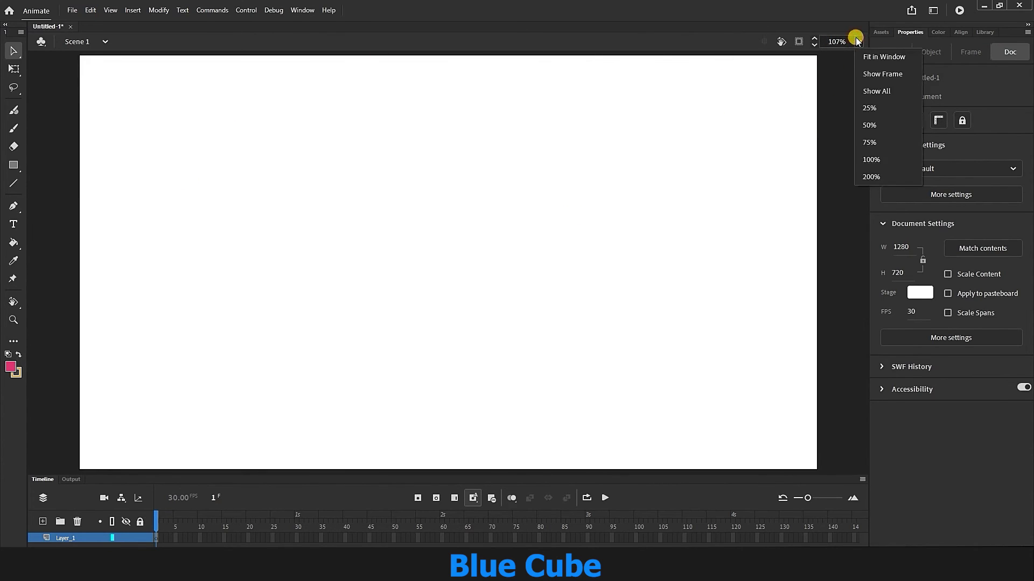
pyautogui.click(872, 177)
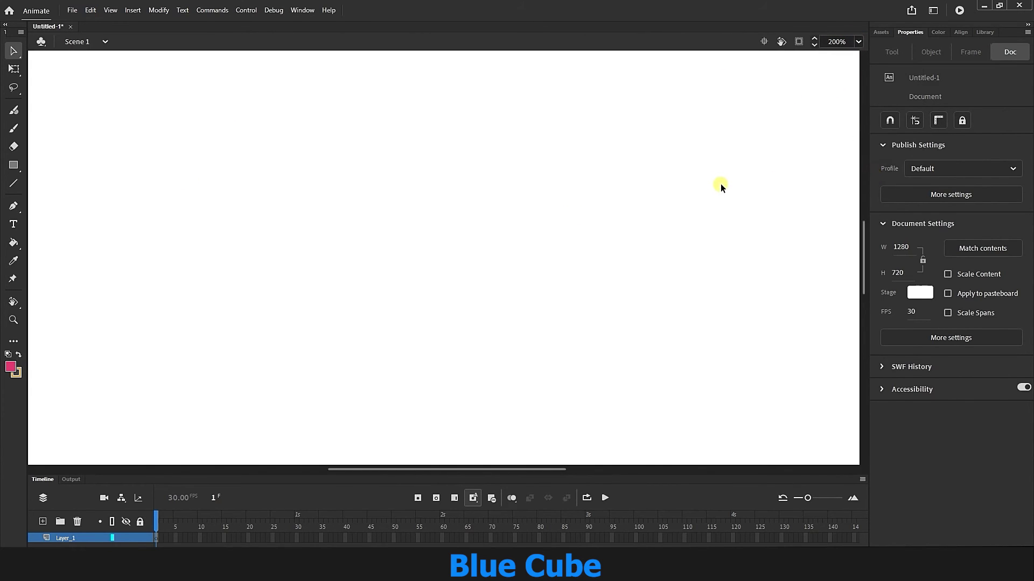
pyautogui.click(858, 41)
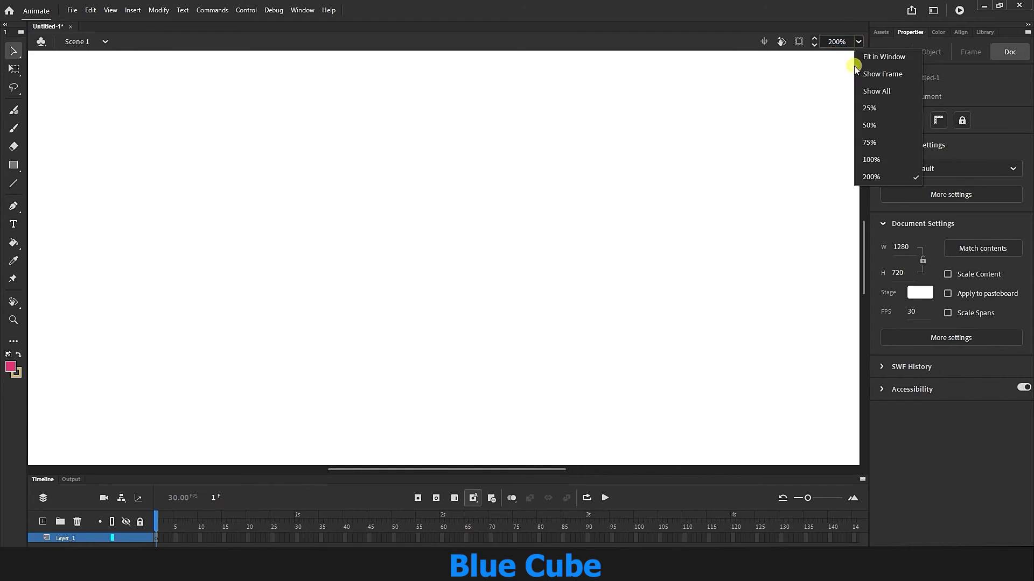
pyautogui.click(868, 108)
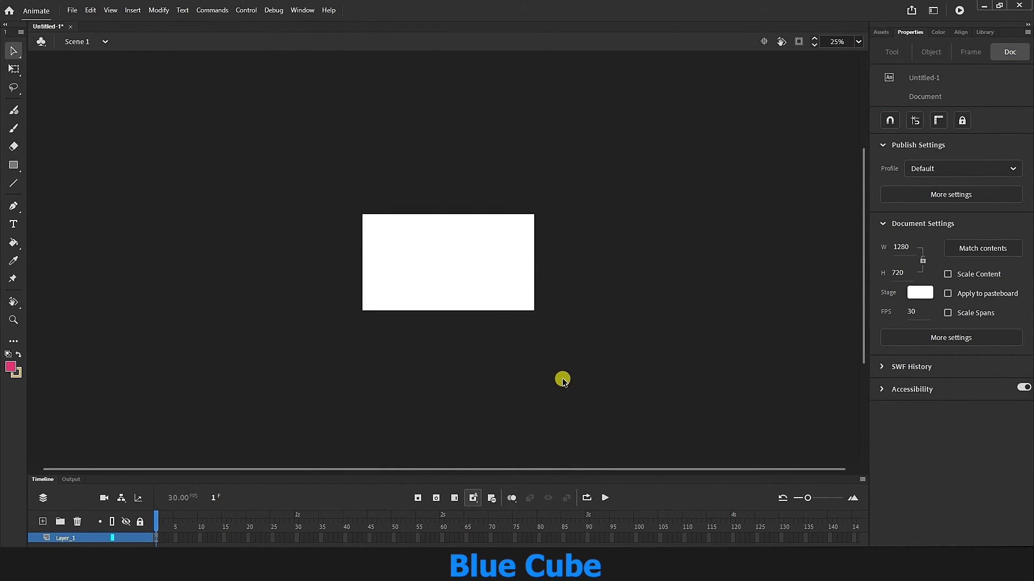
pyautogui.hotkey('ctrl', '1')
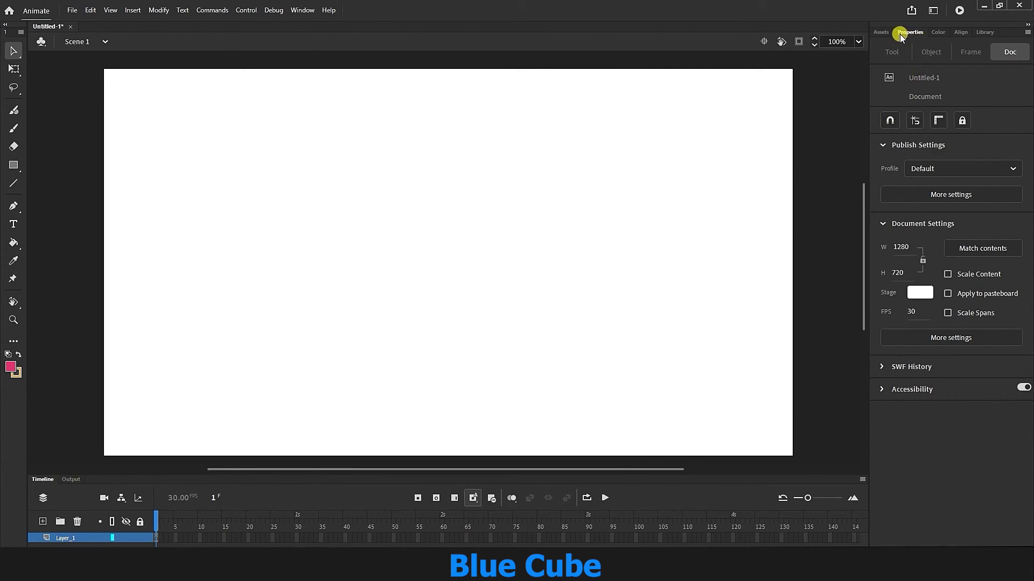
# Step: Turn on Snap align in the document properties, leaving the rulers switched off
pyautogui.click(938, 120)
pyautogui.click(938, 120)
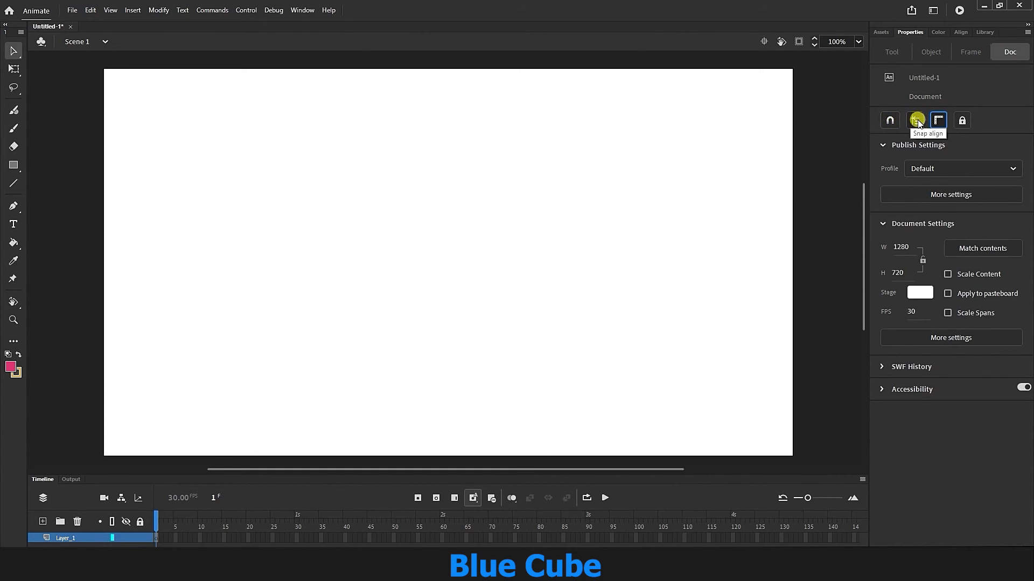
pyautogui.click(917, 120)
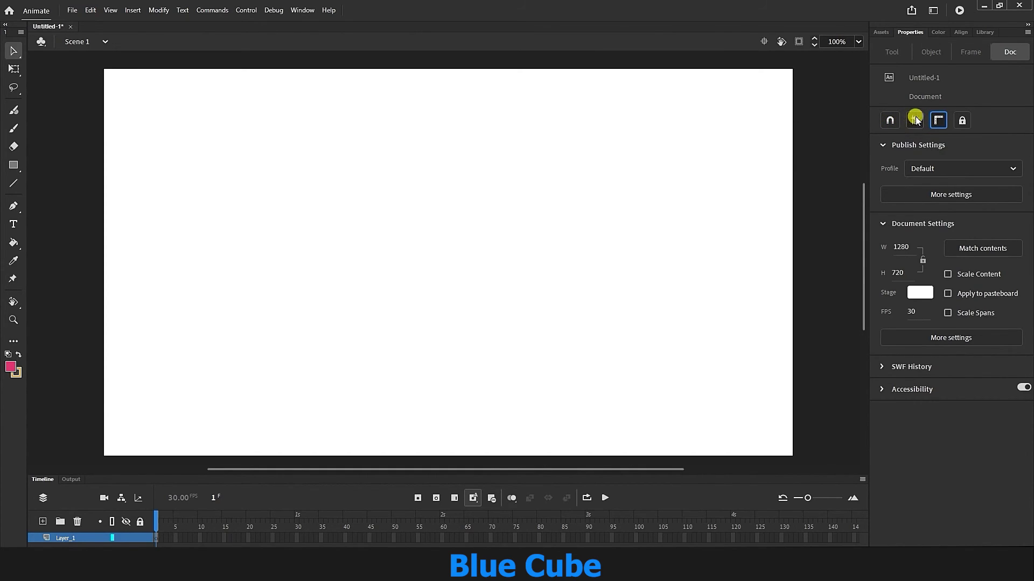
pyautogui.click(914, 121)
pyautogui.click(937, 122)
pyautogui.click(937, 121)
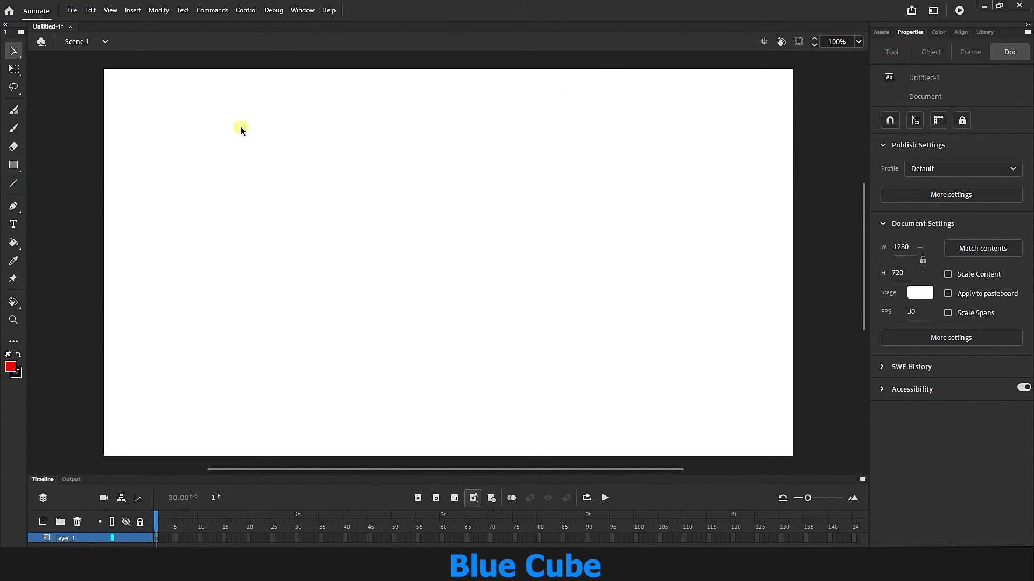
# Step: Draw a red rectangle in the stage's upper left with the Rectangle tool
pyautogui.click(12, 165)
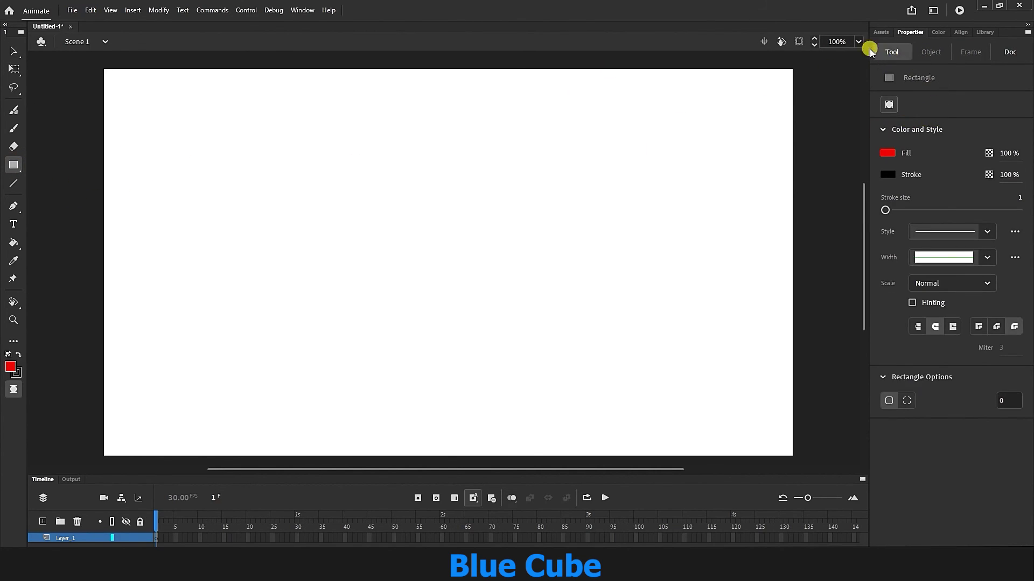
pyautogui.click(889, 57)
pyautogui.moveTo(218, 159); pyautogui.dragTo(397, 309)
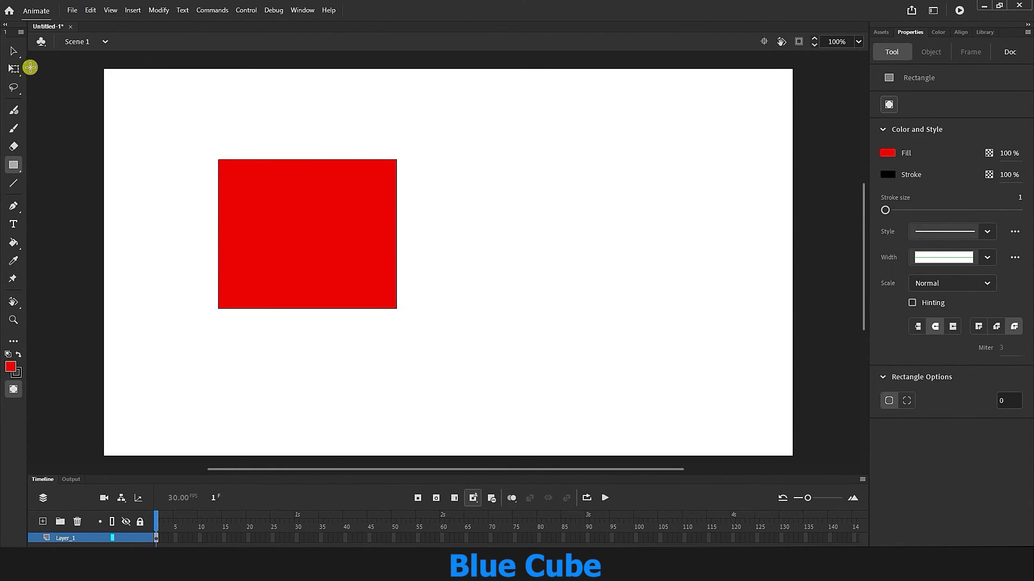
# Step: Select the rectangle with Free Transform and change its fill to bright green
pyautogui.click(24, 69)
pyautogui.click(392, 261)
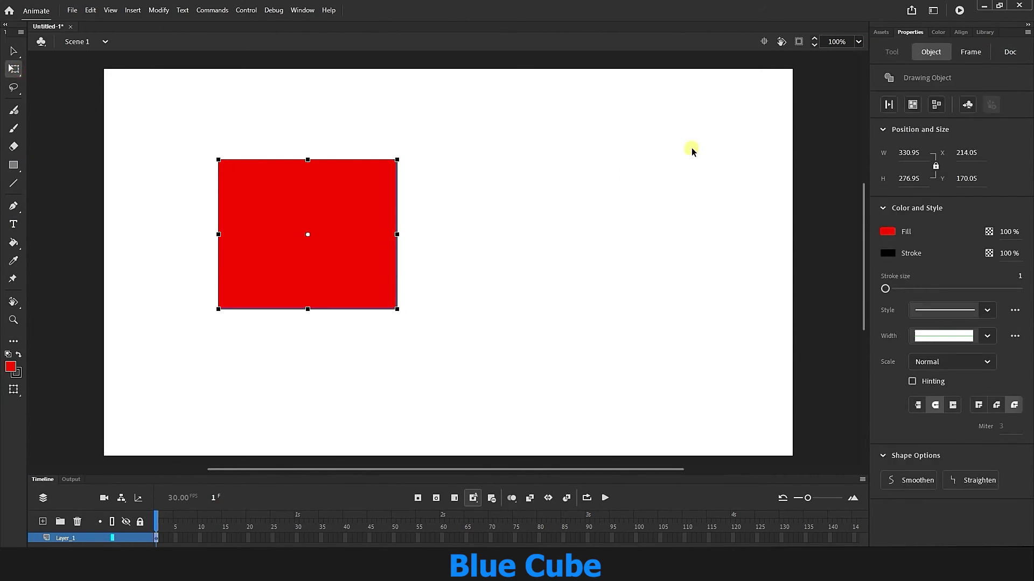
pyautogui.click(927, 51)
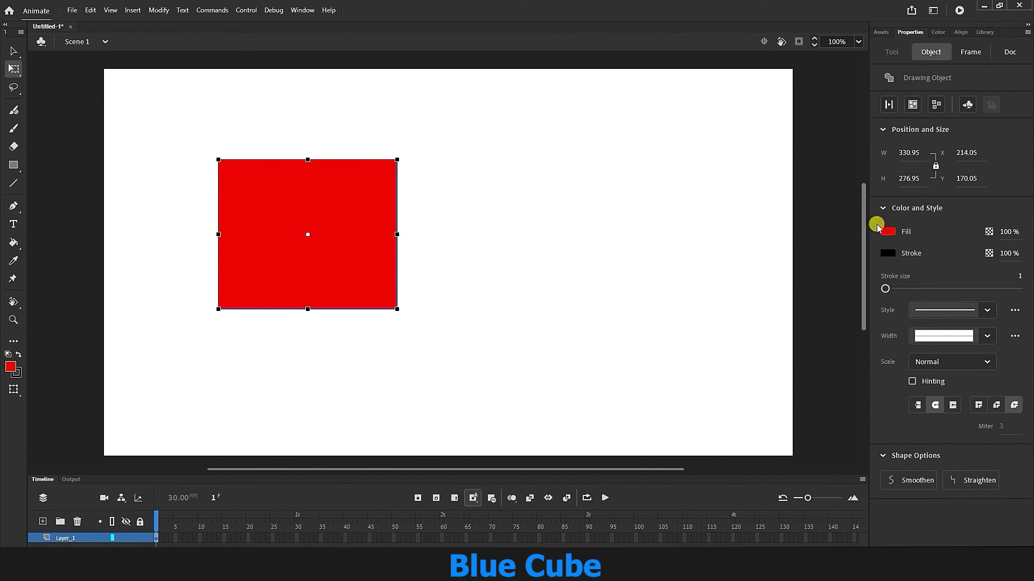
pyautogui.click(886, 230)
pyautogui.click(818, 260)
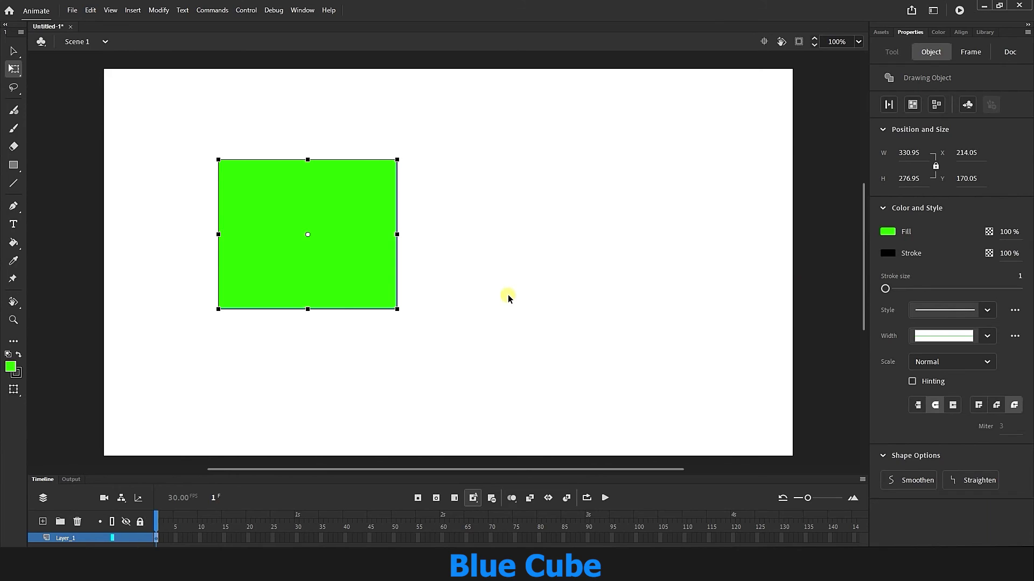
pyautogui.click(299, 10)
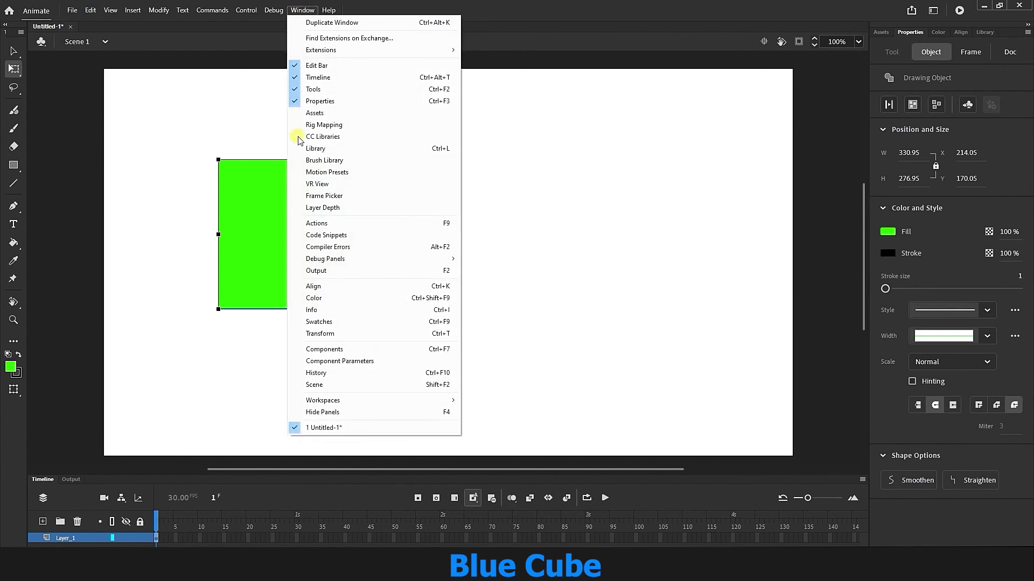
pyautogui.moveTo(362, 400)
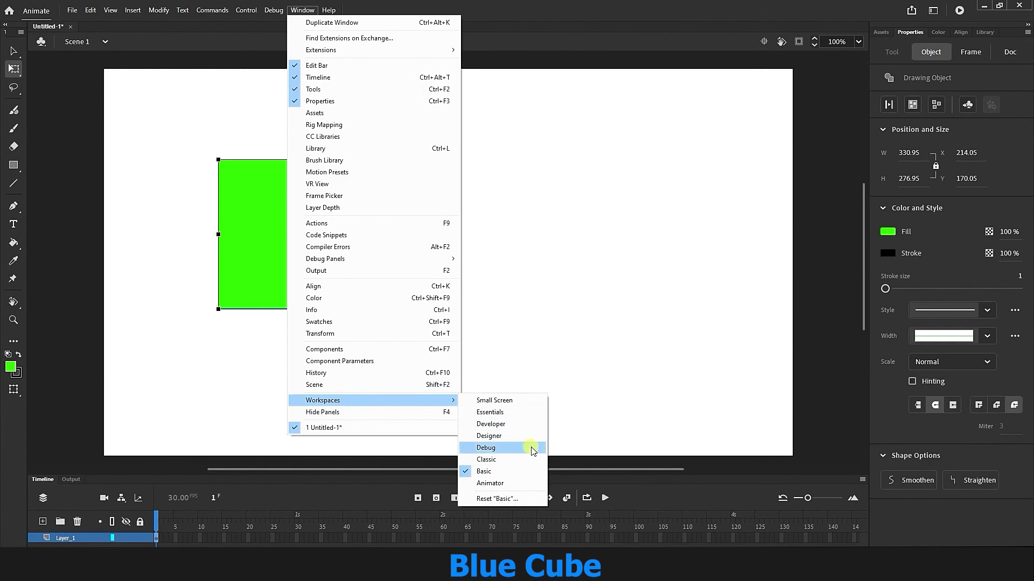
pyautogui.click(517, 483)
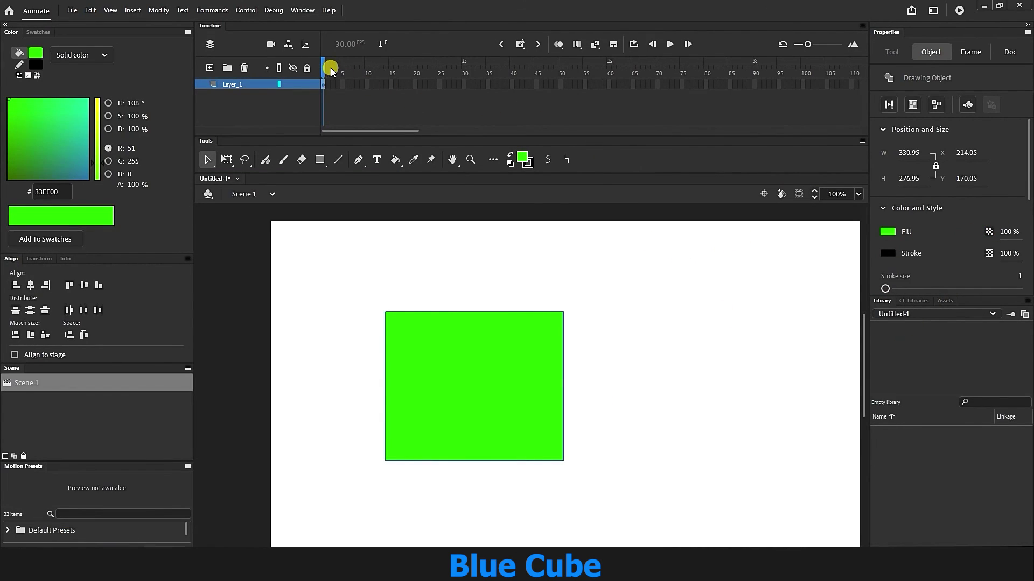
pyautogui.click(303, 11)
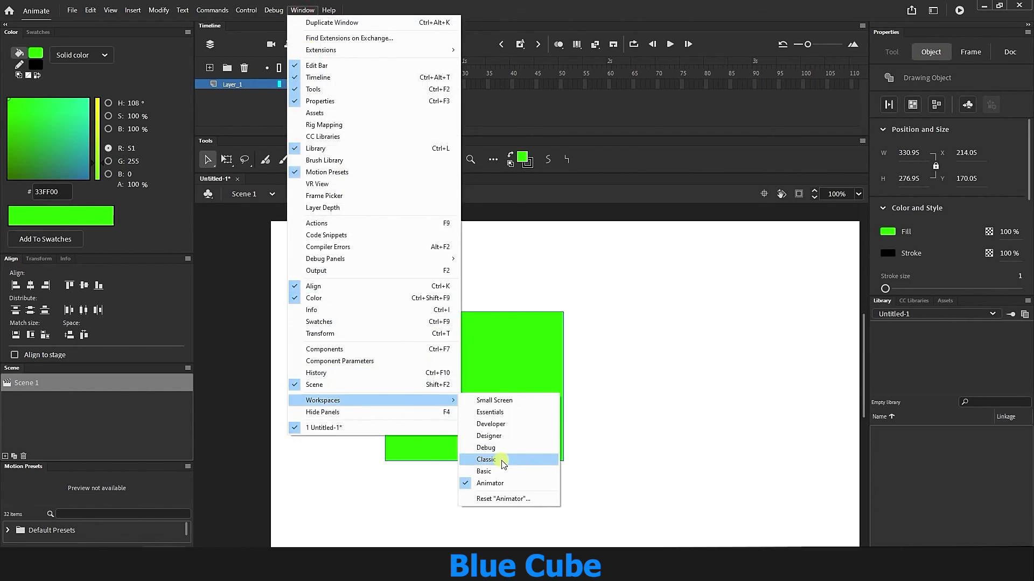
pyautogui.click(500, 460)
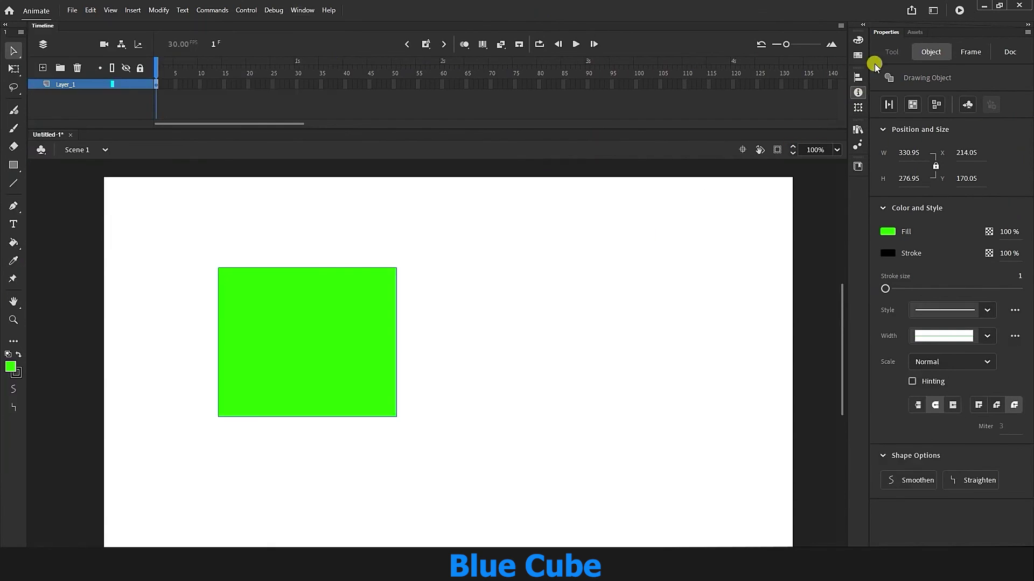
pyautogui.click(933, 10)
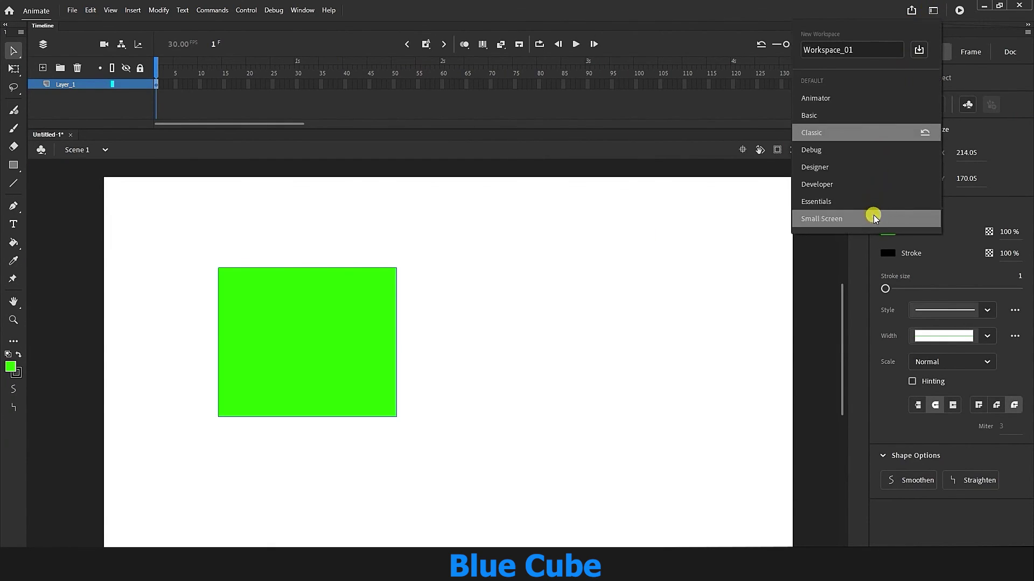
pyautogui.click(830, 116)
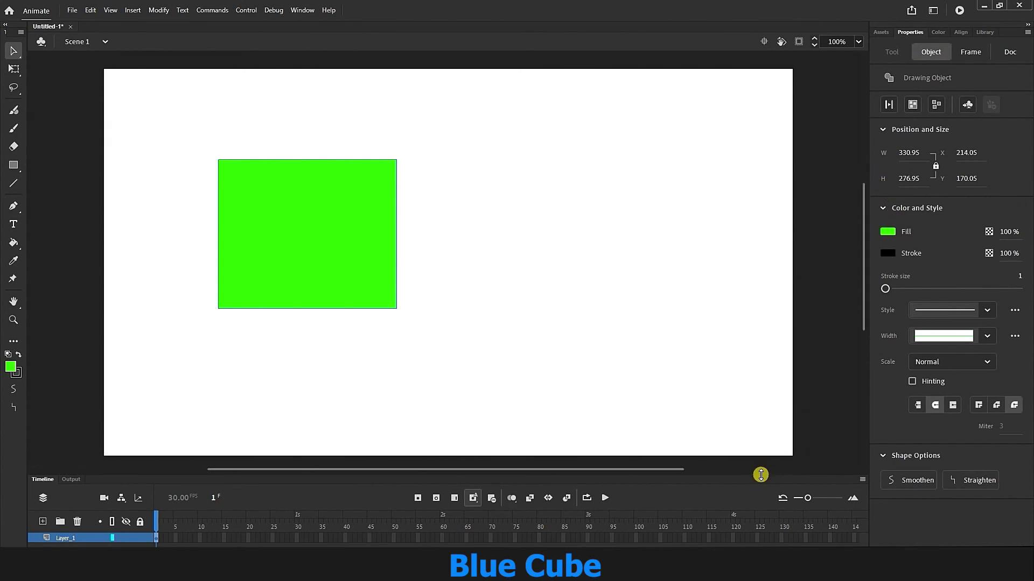
# Step: Make the timeline taller and float the Properties panel over the stage
pyautogui.moveTo(760, 474); pyautogui.dragTo(750, 392)
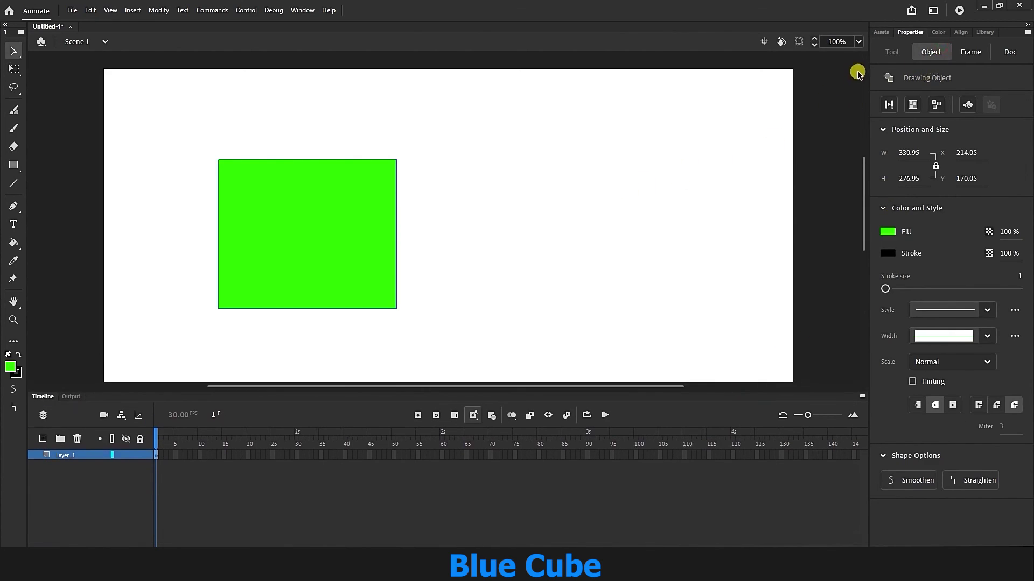
pyautogui.click(910, 28)
pyautogui.moveTo(910, 28); pyautogui.dragTo(552, 181)
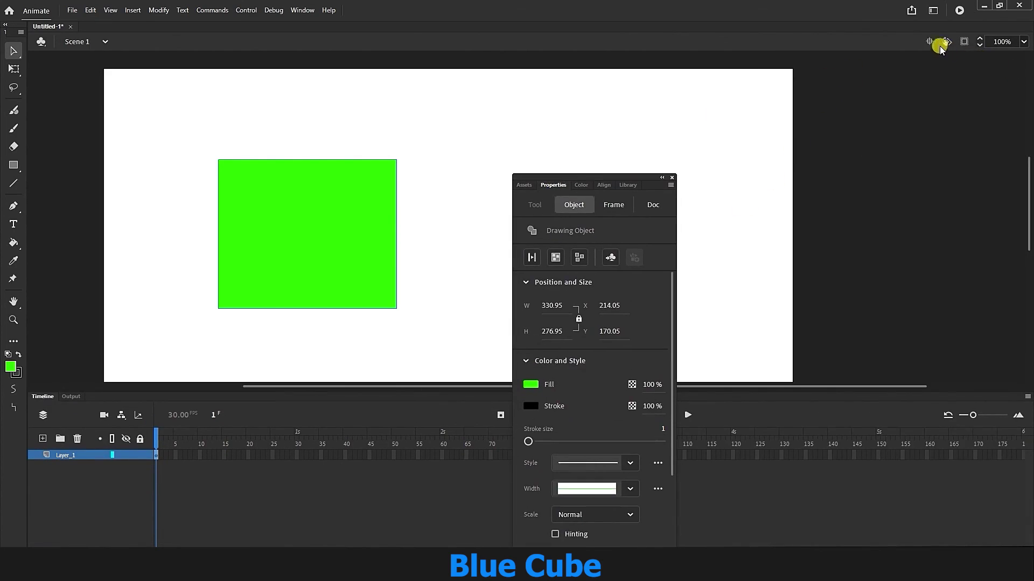
# Step: Show the Align panel, move it up-left, and float the Tools bar near the stage
pyautogui.click(302, 10)
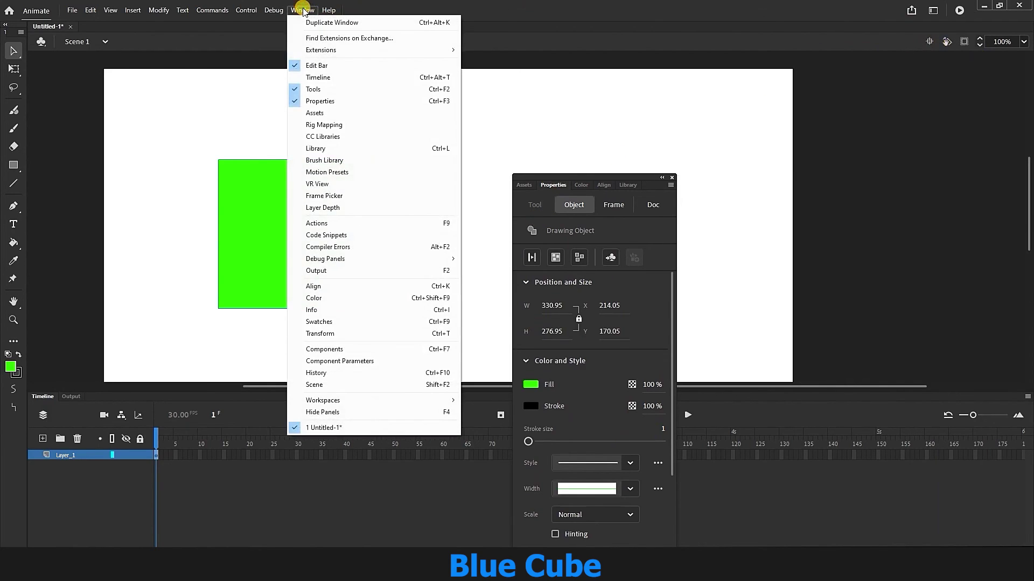
pyautogui.click(344, 291)
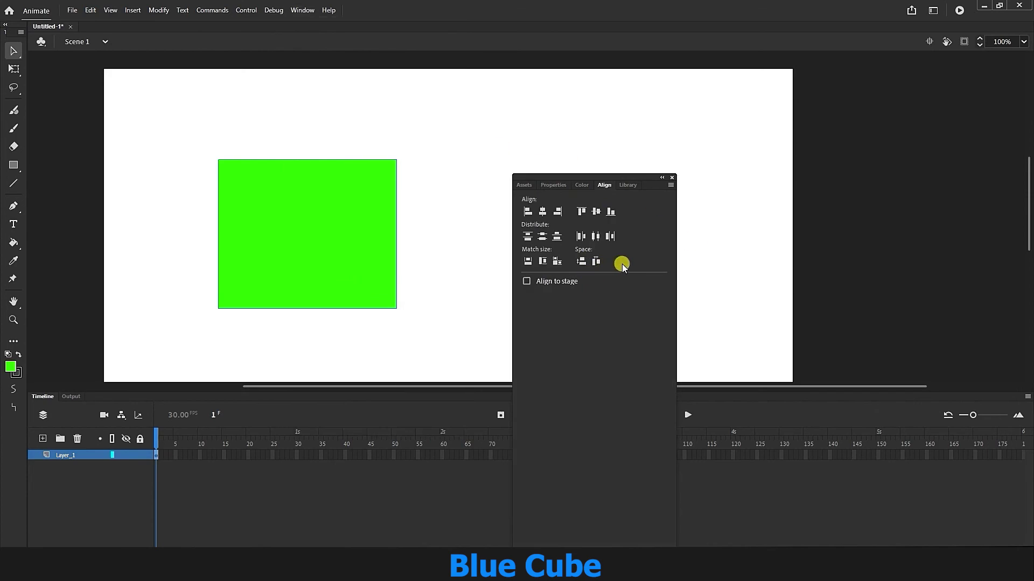
pyautogui.moveTo(590, 179); pyautogui.dragTo(555, 132)
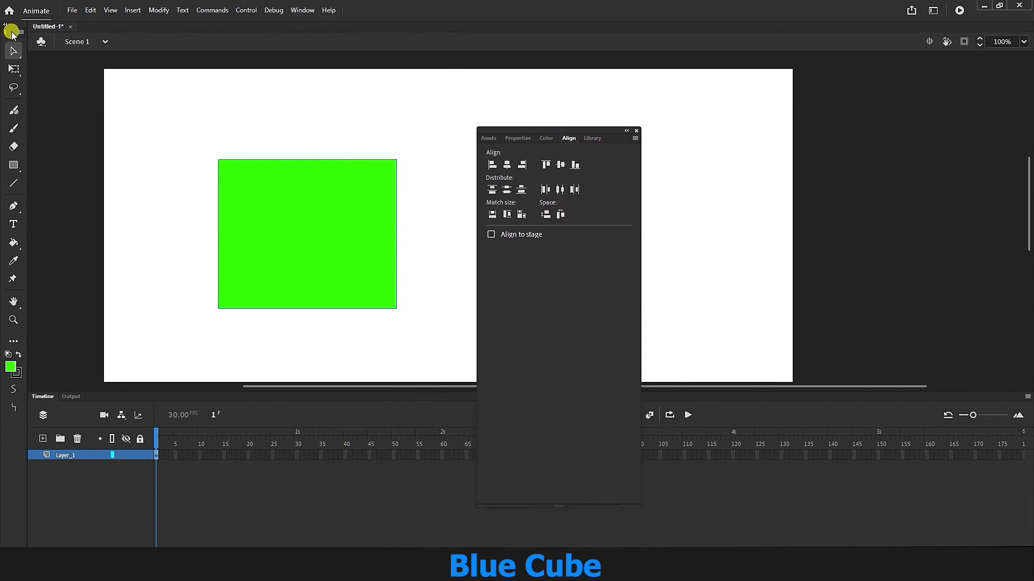
pyautogui.moveTo(23, 33); pyautogui.dragTo(186, 83)
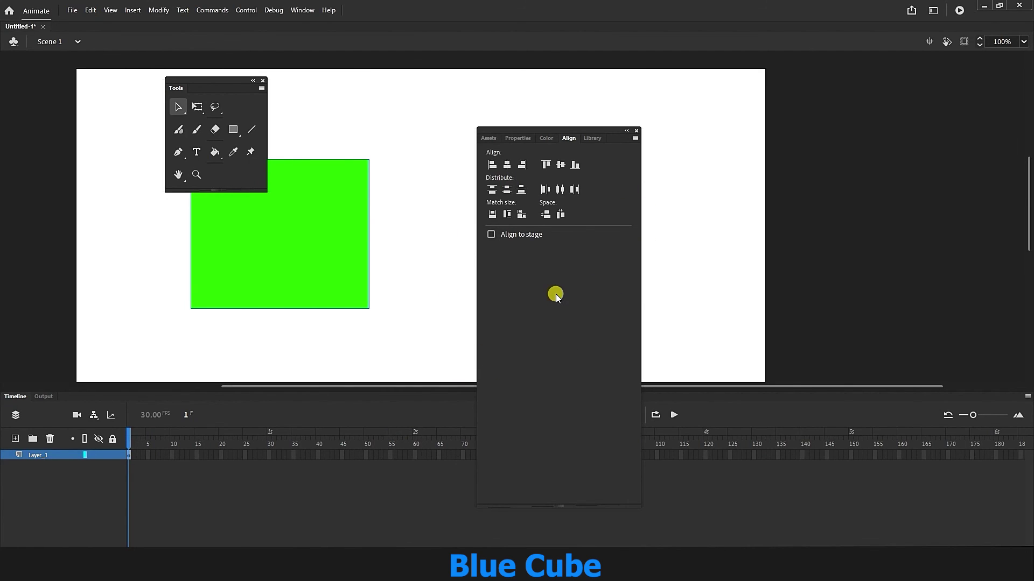
# Step: Reset the Basic workspace via Window > Workspaces and confirm with Yes
pyautogui.click(302, 10)
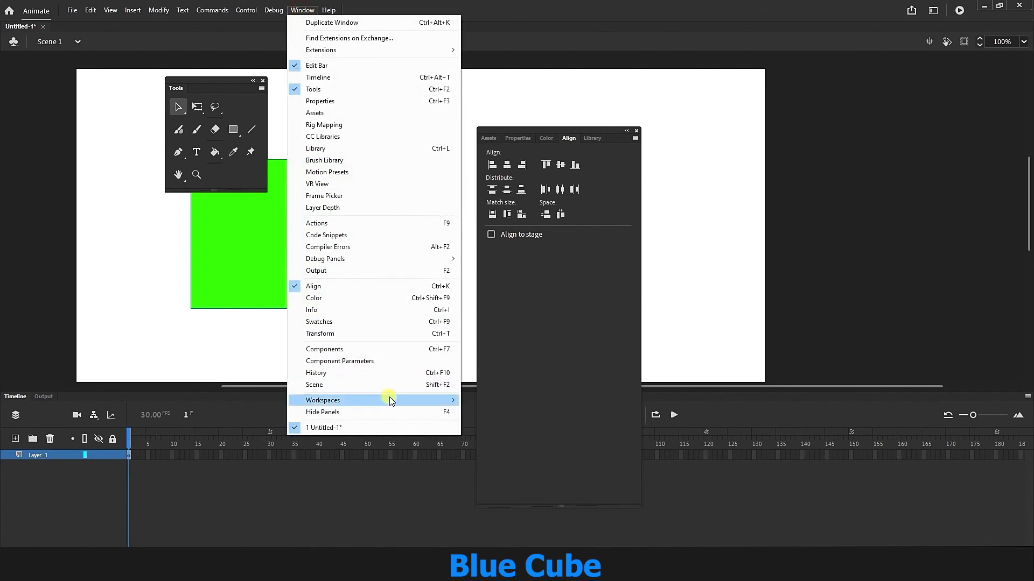
pyautogui.moveTo(390, 401)
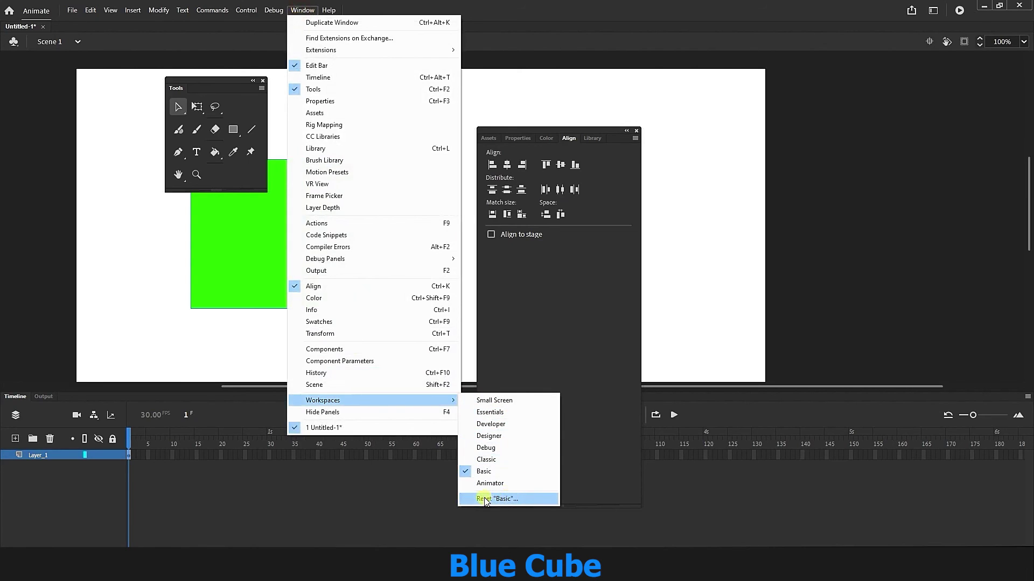
pyautogui.click(504, 499)
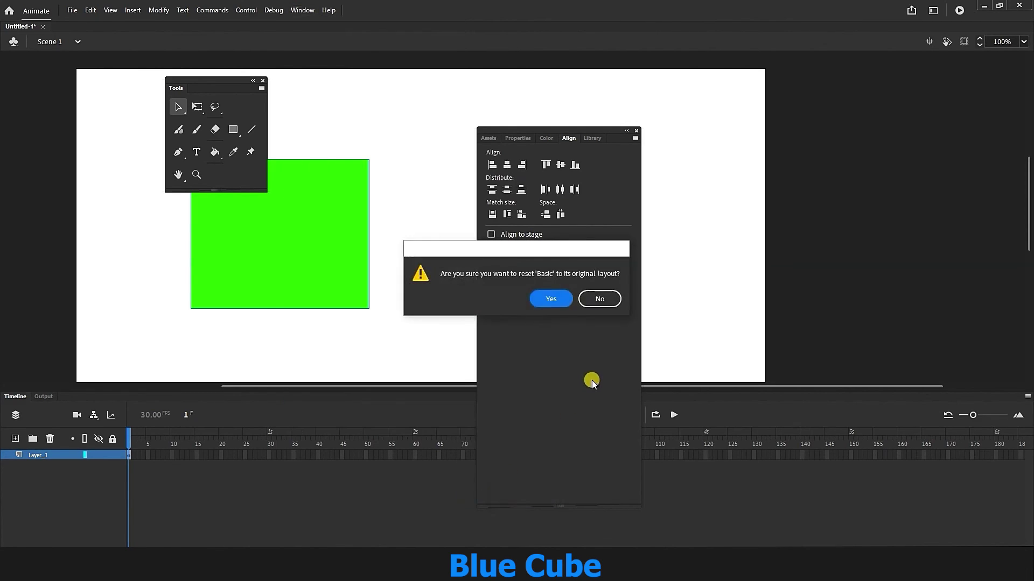
pyautogui.click(556, 302)
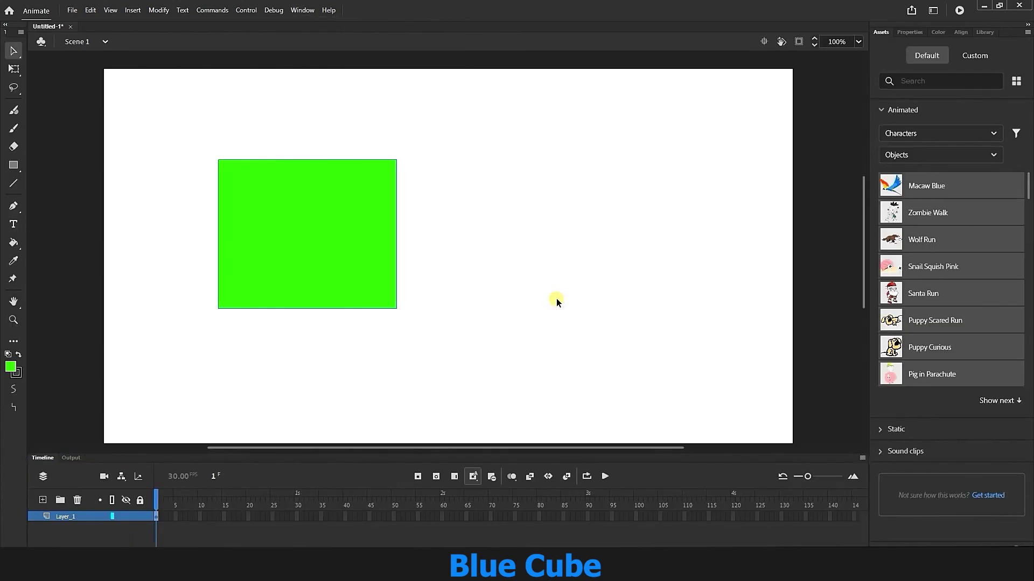